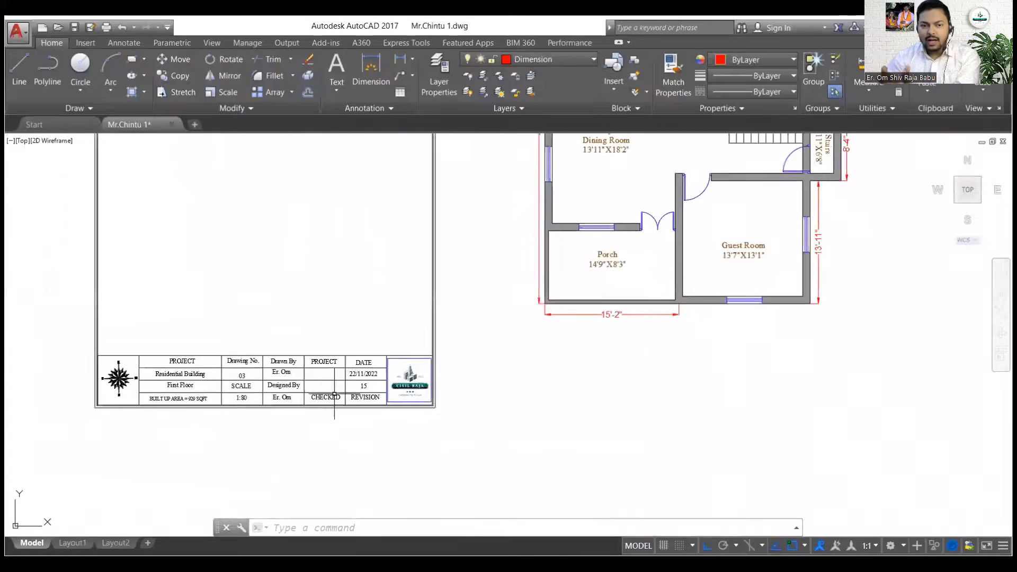
- Set the revision value in the title block of the blank sheet to 01
middle_click_drag(370, 379, 577, 359)
double_click(548, 391)
type("01")
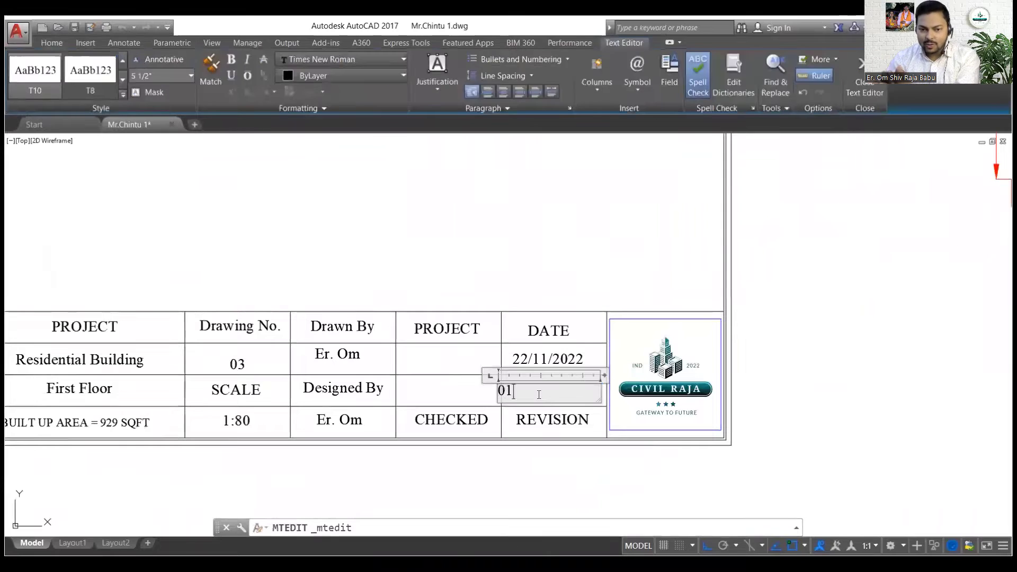
key("ctrl+Return")
double_click(518, 391)
left_click(247, 371)
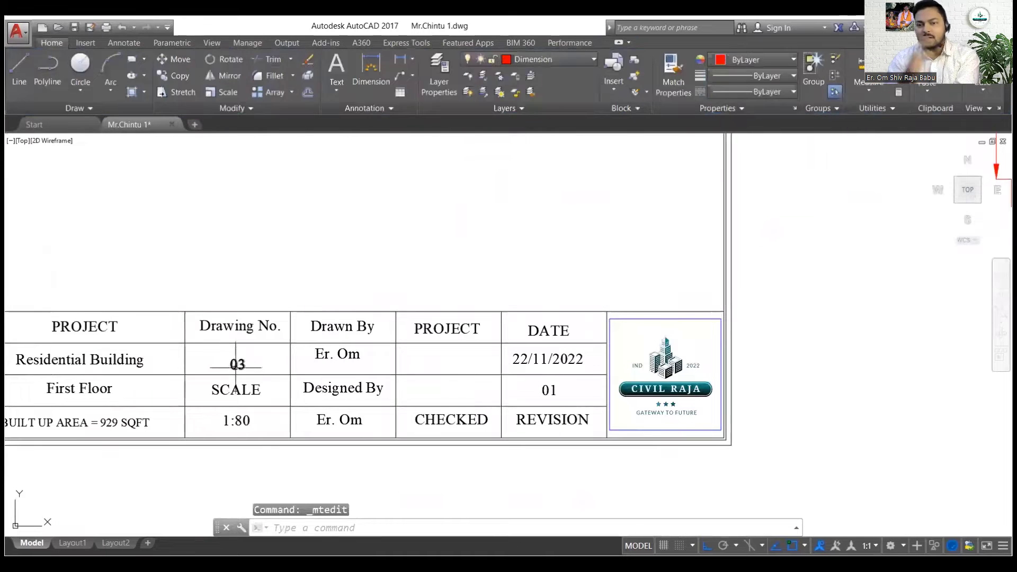
- Set the date in the title block to 01/12/2022
double_click(528, 360)
type("01")
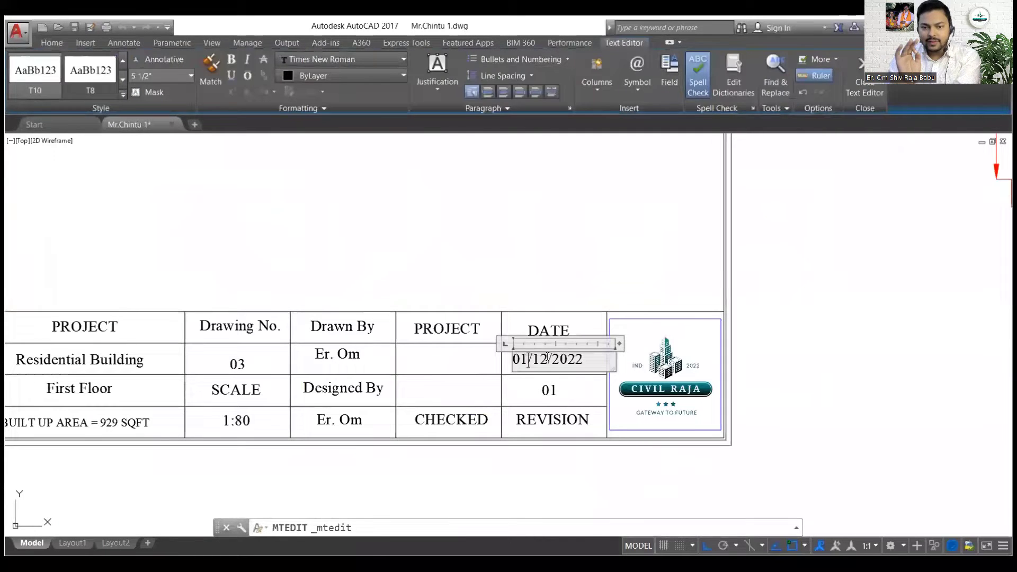
key("ctrl+Return")
- Replace the "Residential Building" project text in the title block with "Column Position"
middle_click_drag(72, 359, 360, 360)
double_click(360, 360)
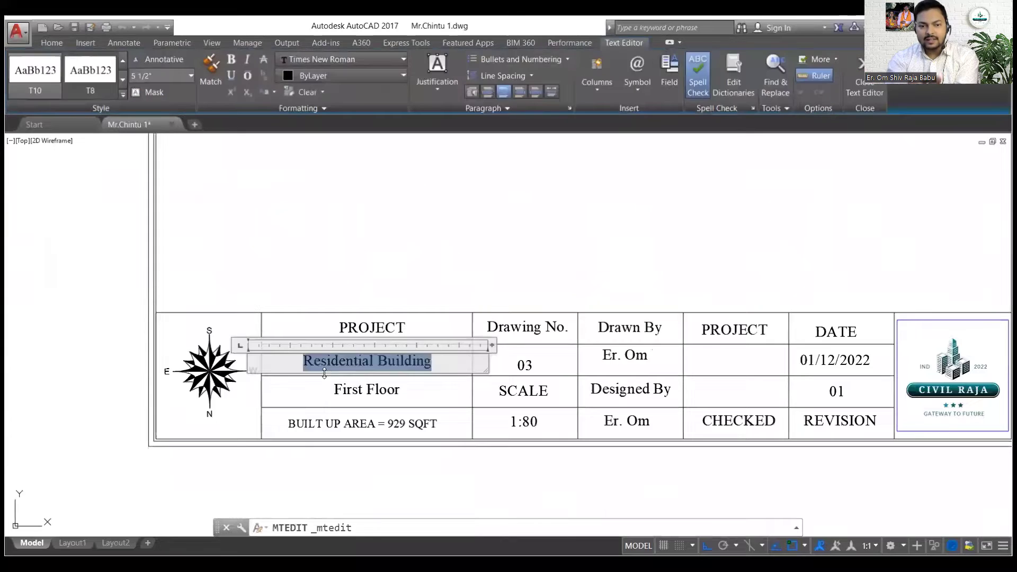
type("Column Position")
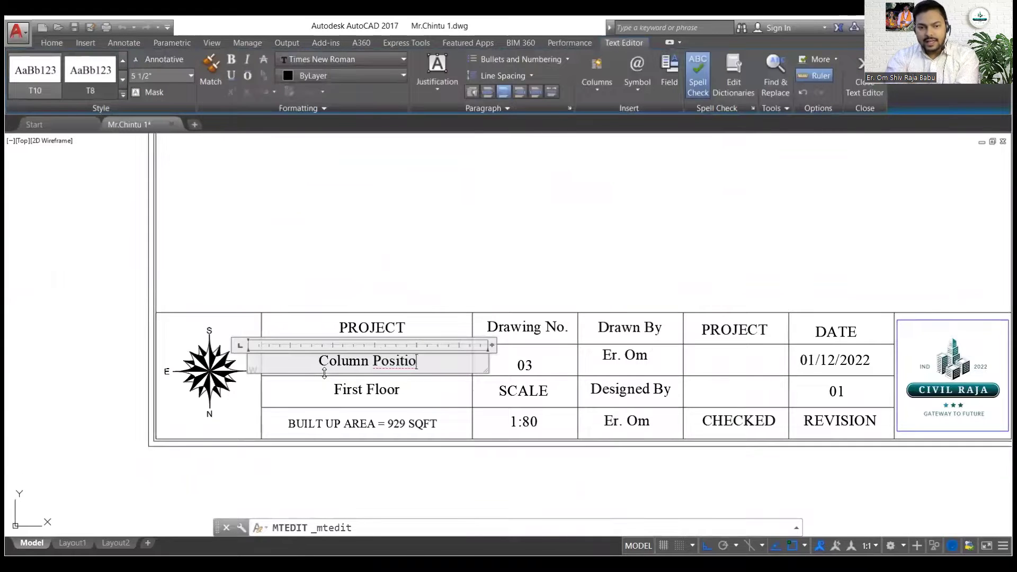
left_click(572, 236)
- Try erasing the grey wall hatches from the floor plan beside the blank sheet, and undo the erasures
scroll(572, 236, "down", 5)
middle_click_drag(354, 385, 294, 415)
scroll(466, 164, "up", 2)
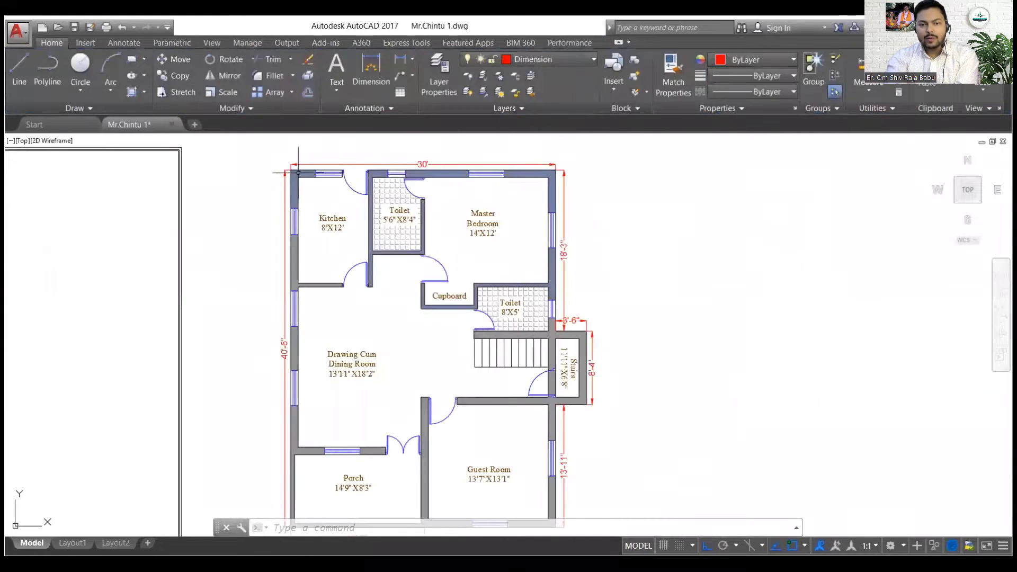
left_click(298, 172)
key("Delete")
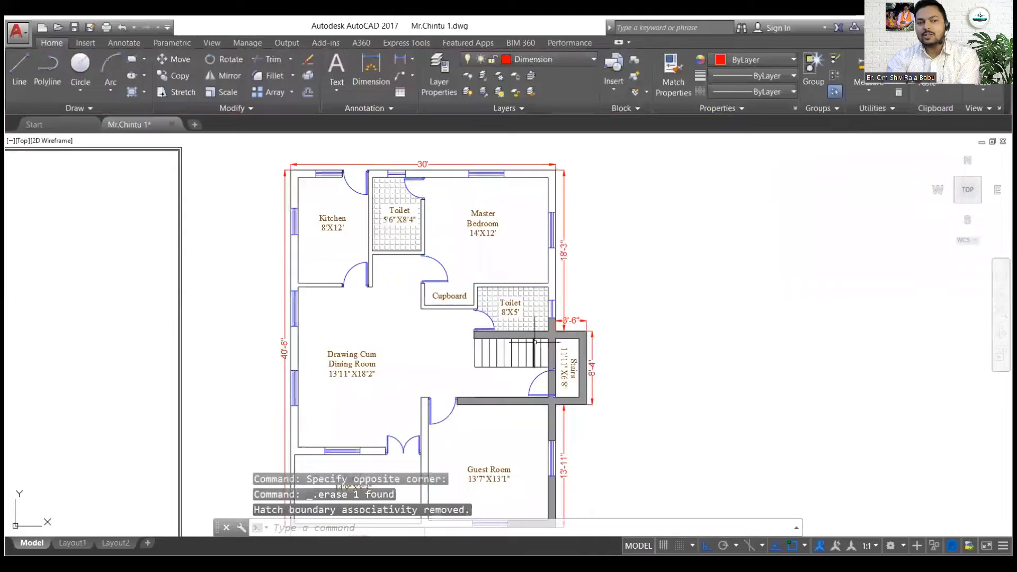
scroll(594, 306, "down", 3)
scroll(574, 392, "up", 1)
key("Escape")
scroll(583, 405, "up", 5)
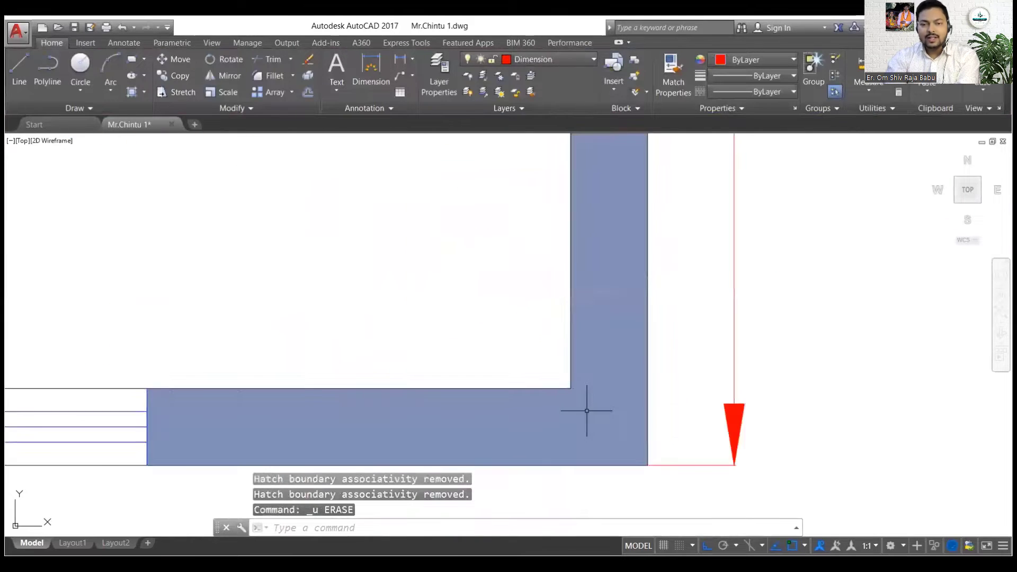
scroll(630, 349, "down", 4)
scroll(636, 342, "down", 4)
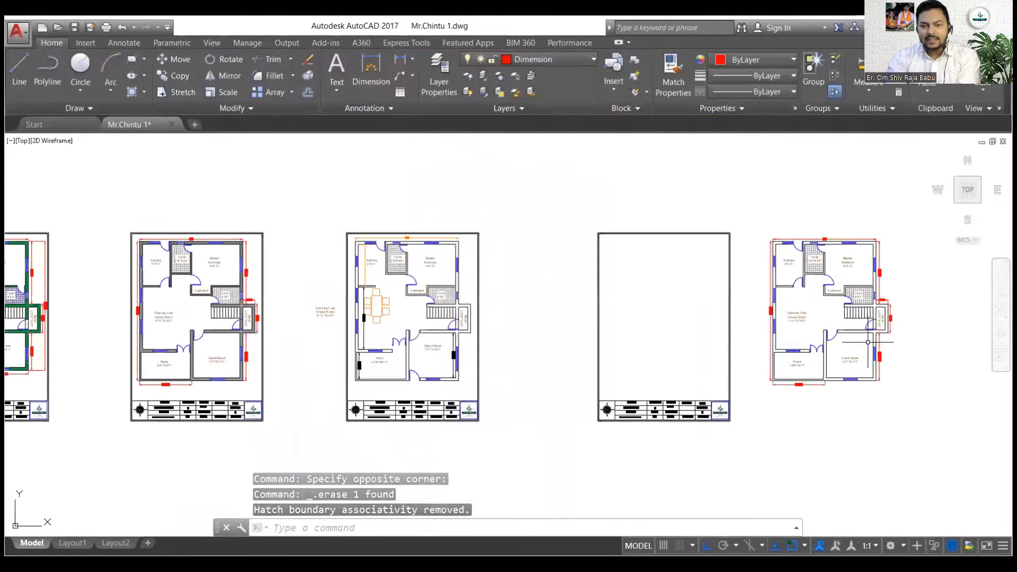
scroll(386, 295, "up", 5)
middle_click_drag(461, 229, 507, 237)
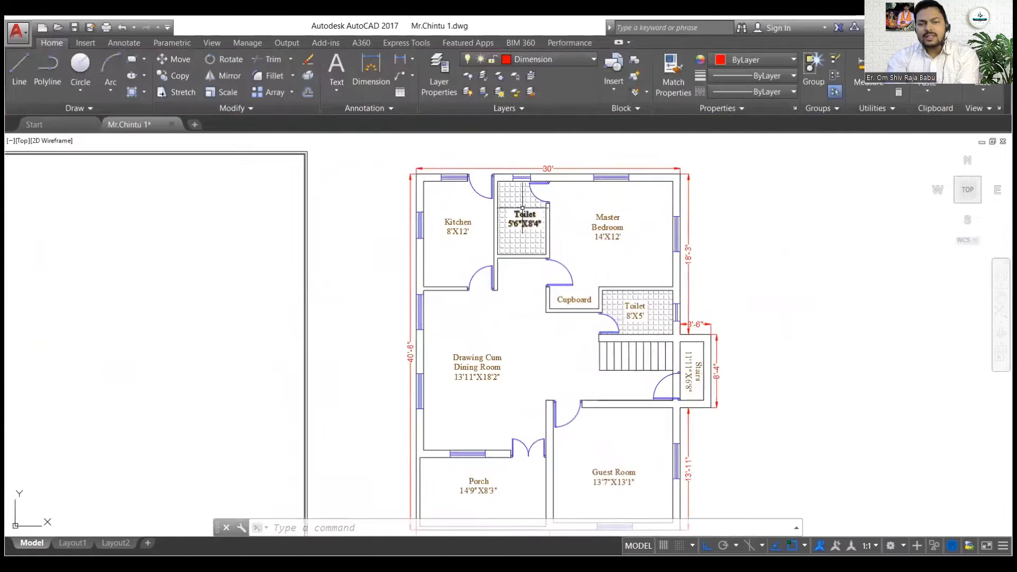
scroll(685, 250, "down", 3)
scroll(685, 249, "up", 3)
scroll(493, 238, "down", 3)
- Make layer 0 current and turn off the Dimension, Text, Hatch and Doors & Windows layers
left_click(551, 59)
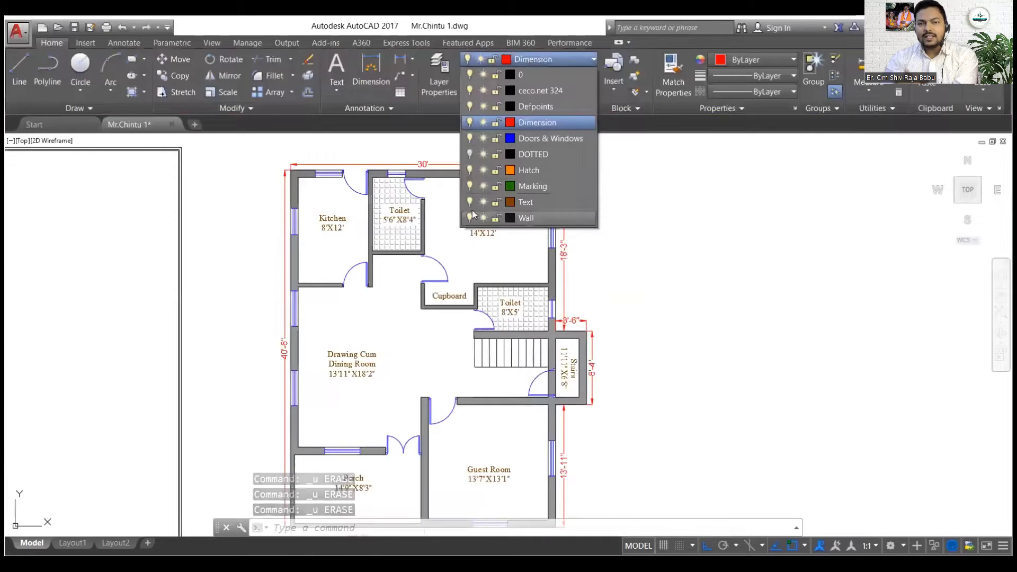
left_click(494, 214)
left_click(494, 120)
key("Return")
left_click(539, 59)
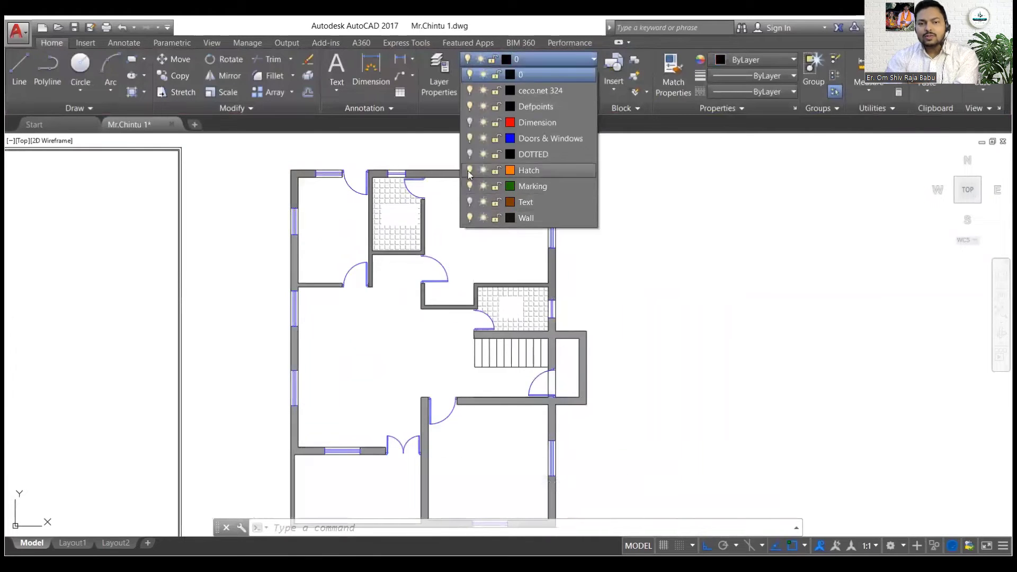
left_click(469, 170)
left_click(469, 138)
left_click(617, 291)
- Copy the bare wall and stair outline of the floor plan to the empty space beside it
scroll(530, 222, "down", 2)
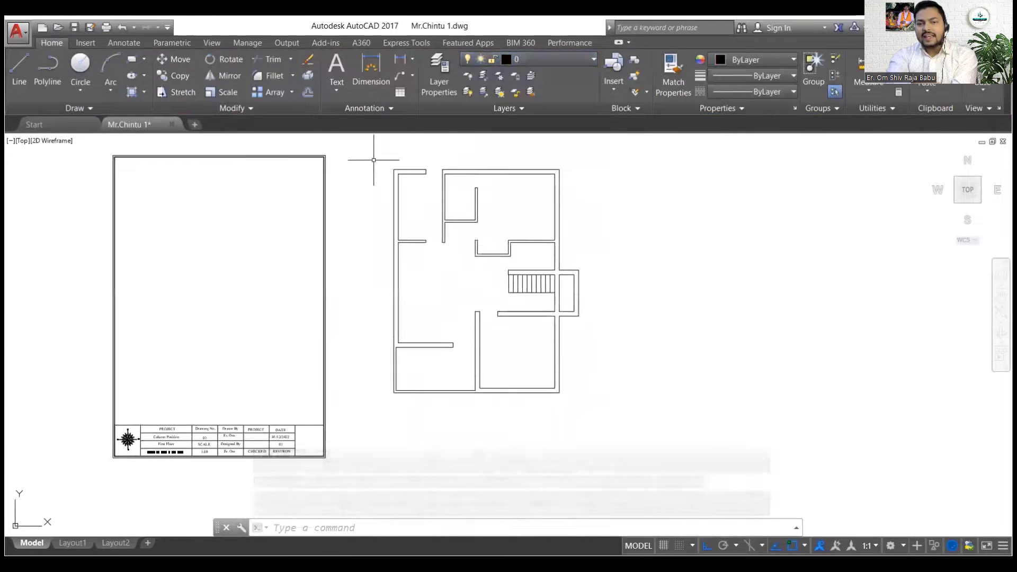
left_click(370, 158)
left_click(590, 406)
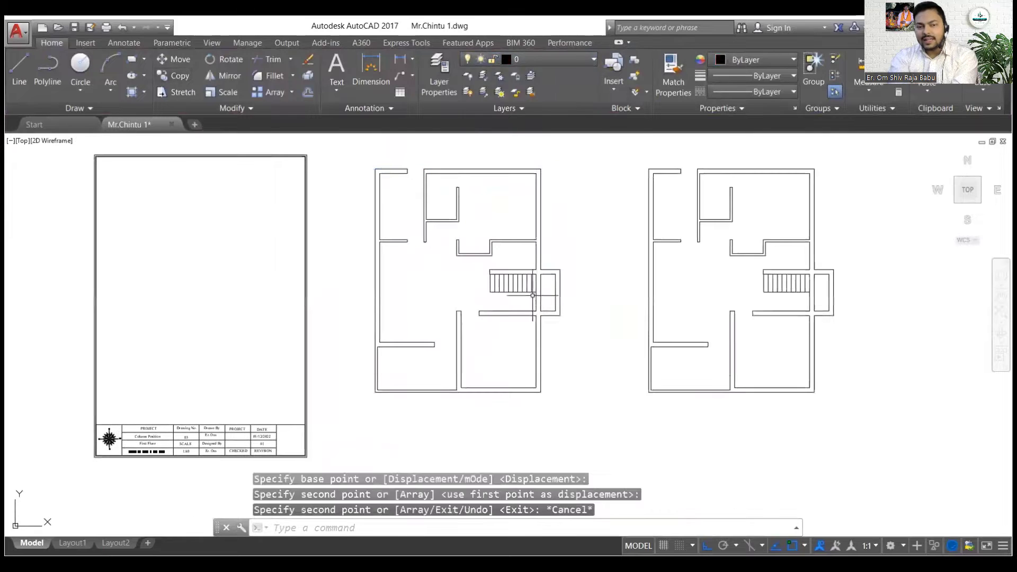
- Turn the Dimension, Text, Hatch and Doors & Windows layers back on
left_click(551, 60)
left_click(469, 138)
left_click(490, 56)
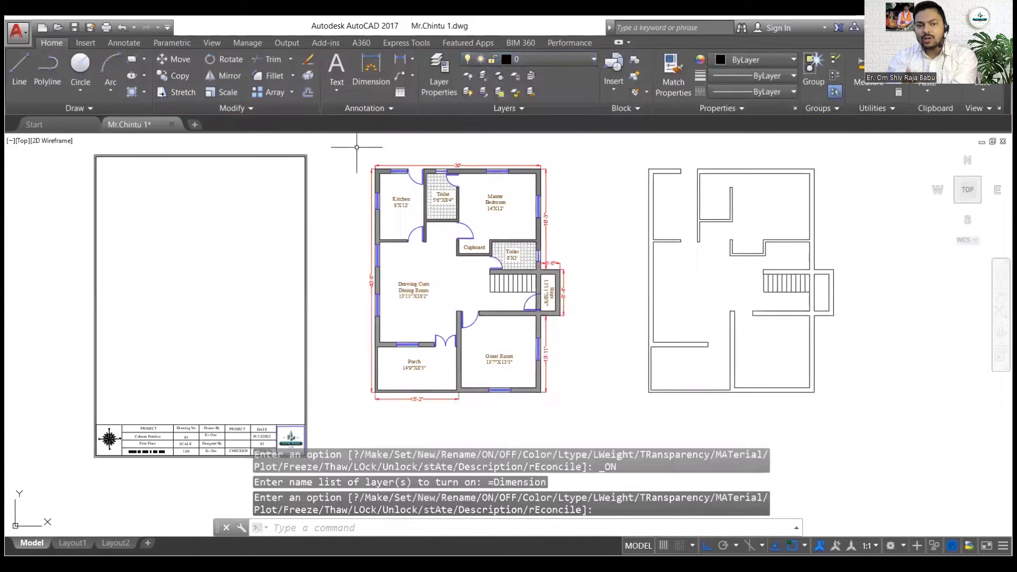
- Try erasing the detailed original floor plan beside the wall-only copy, and undo the erasure
left_click(363, 148)
left_click(556, 404)
key("Delete")
mouse_move(628, 389)
middle_mouse_down()
mouse_move(438, 396)
mouse_move(609, 397)
middle_mouse_up()
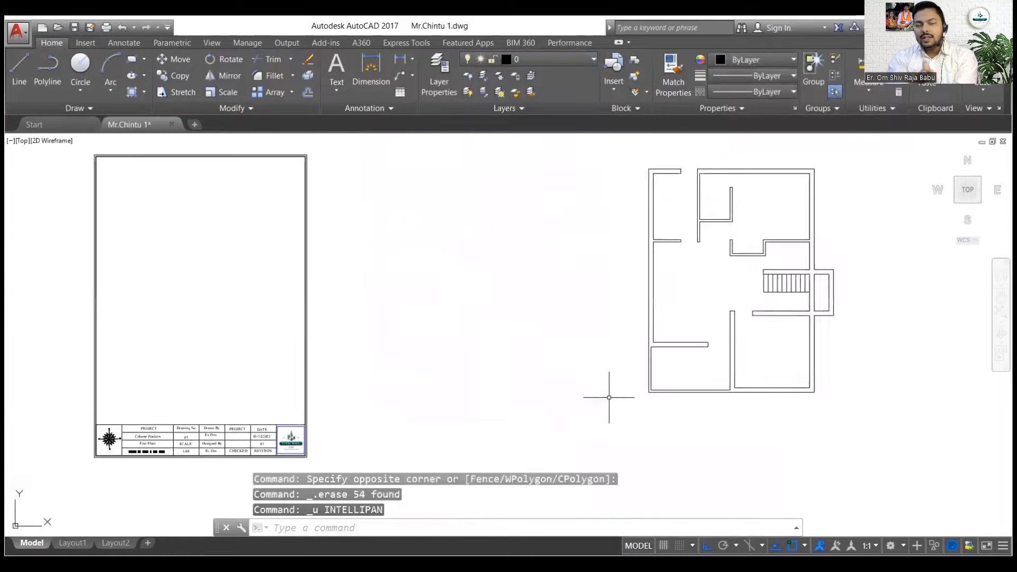
key("ctrl+z")
scroll(461, 386, "down", 2)
scroll(455, 370, "up", 2)
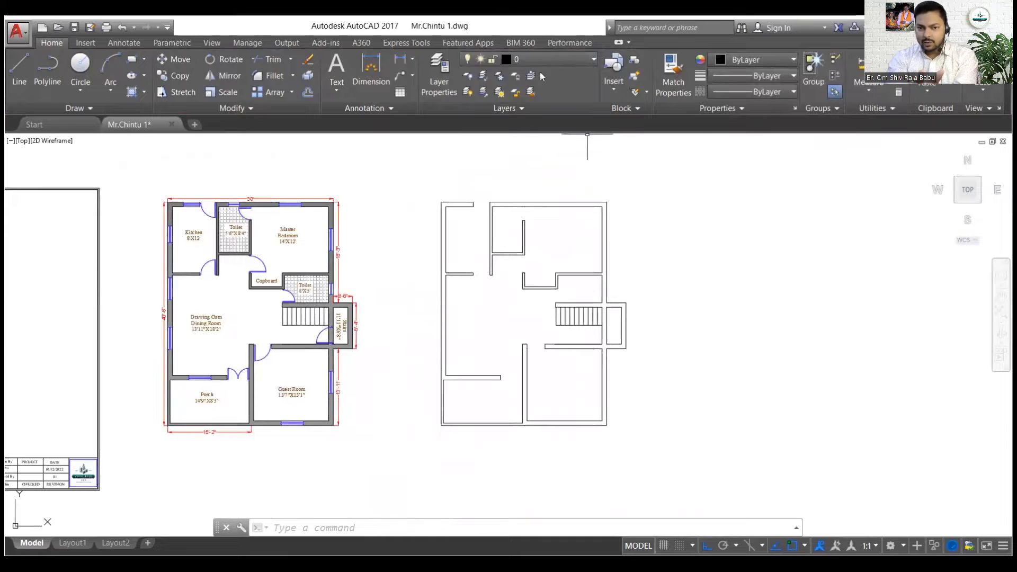
- Create a new layer named Beam Layout and assign it color 160
left_click(550, 60)
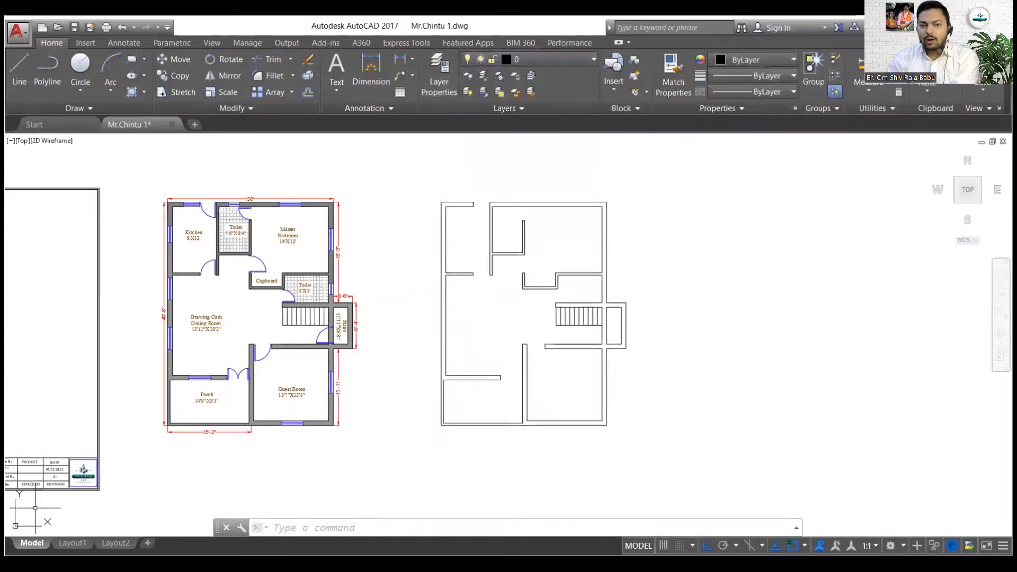
left_click(439, 74)
key("alt+n")
type("Beam L...")
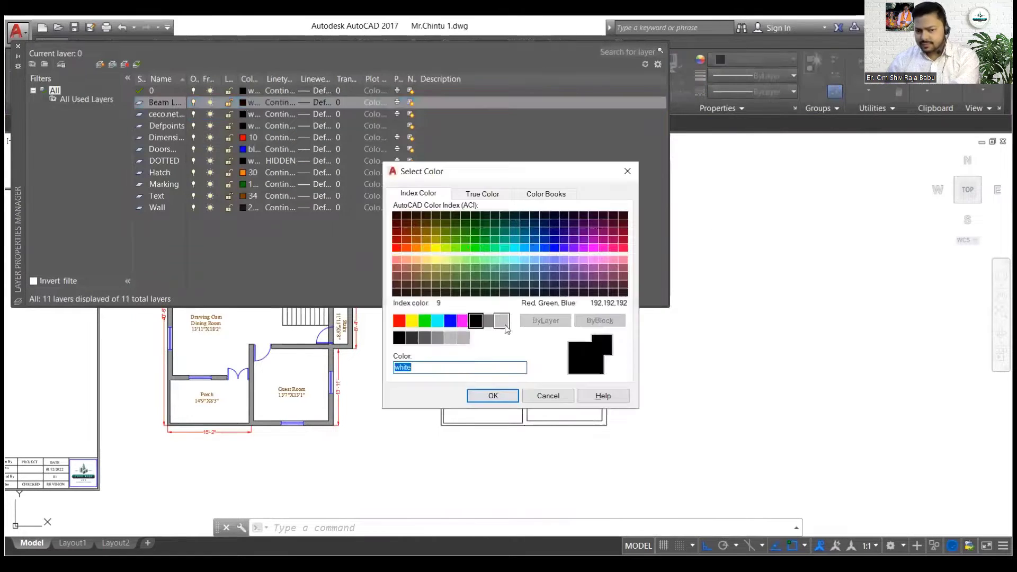
left_click(245, 102)
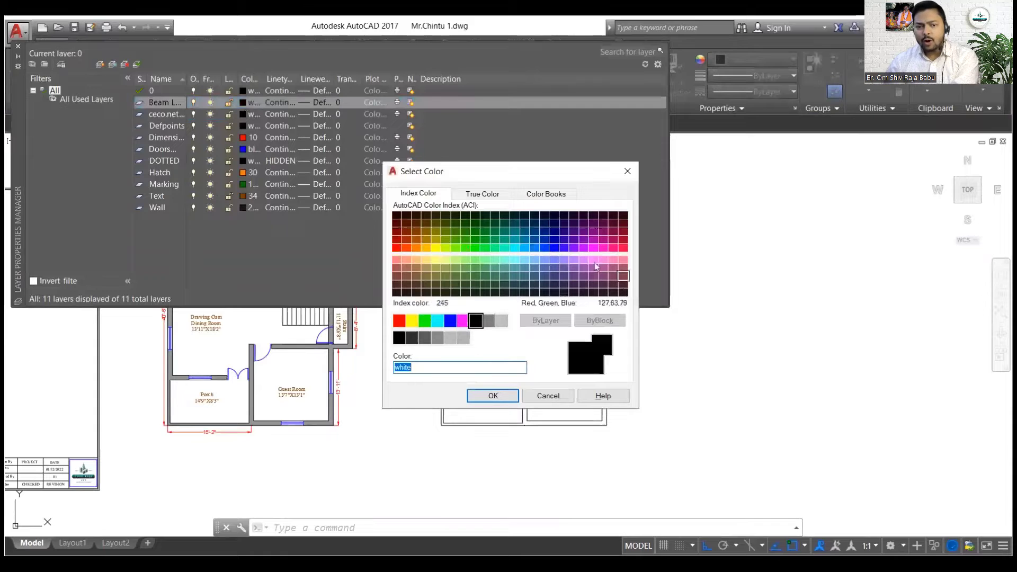
left_click(533, 249)
left_click(493, 396)
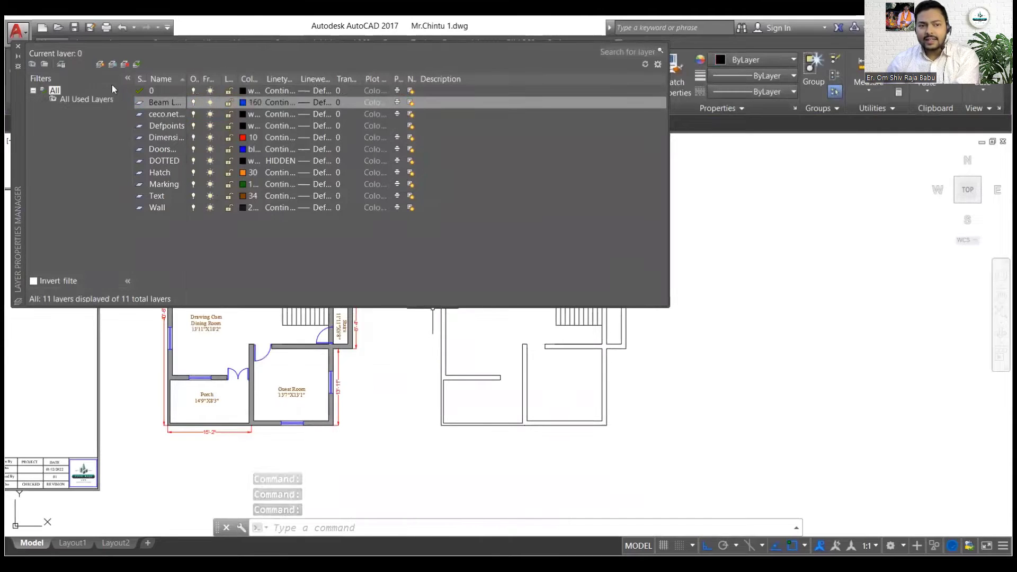
- Create a new layer named Column and close the layer manager
key("alt+n")
type("Column")
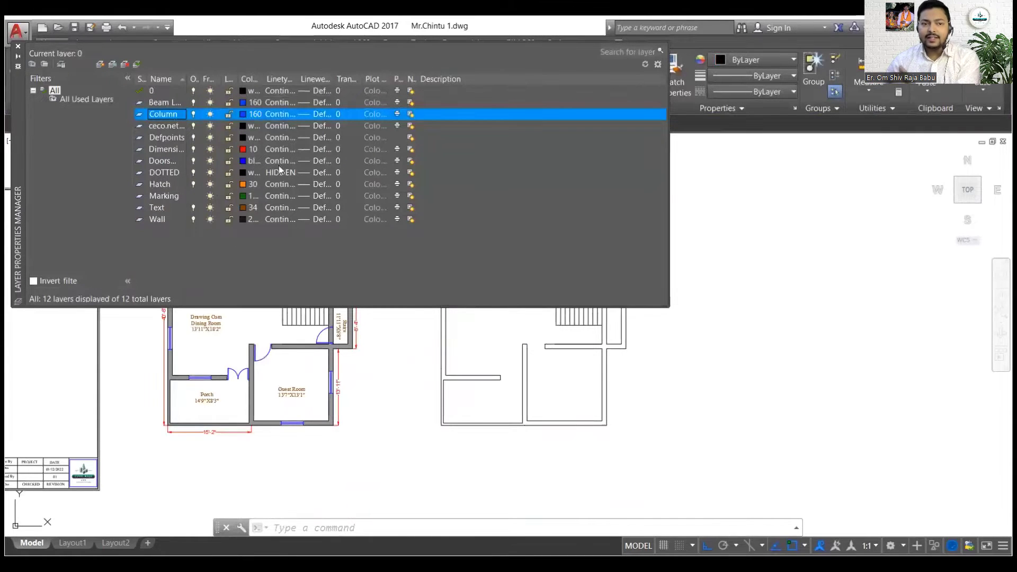
key("Return")
left_click(19, 48)
- Make Beam Layout the current layer and draw a beam rectangle over the upper exterior wall of the copied plan
left_click(550, 58)
left_click(535, 85)
type("RECTANG")
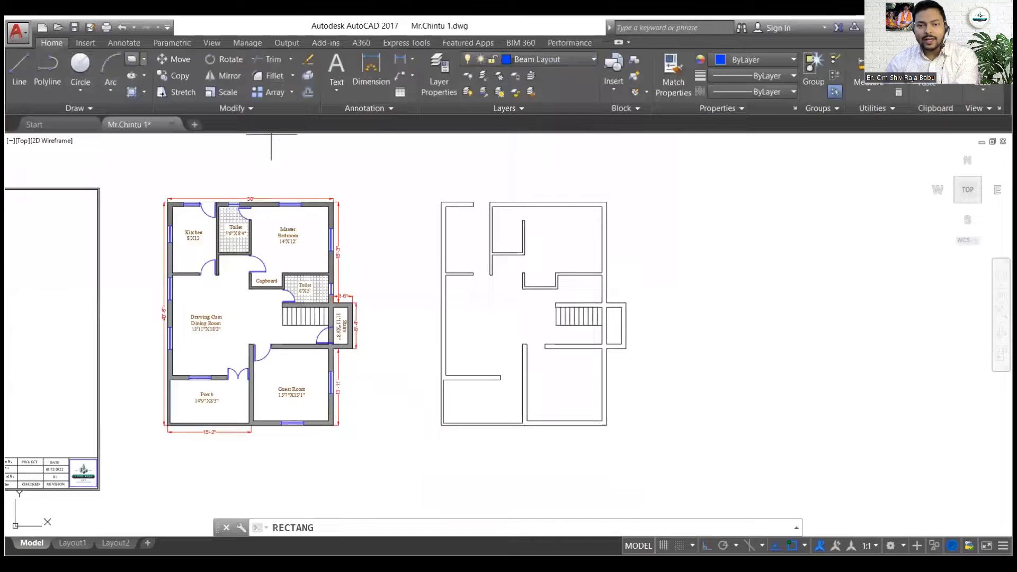
key("Return")
scroll(573, 210, "up", 5)
left_click(650, 189)
- Draw beam rectangles over the left and right exterior walls of the copied plan, between its upper and lower ends
middle_click_drag(239, 201, 344, 152)
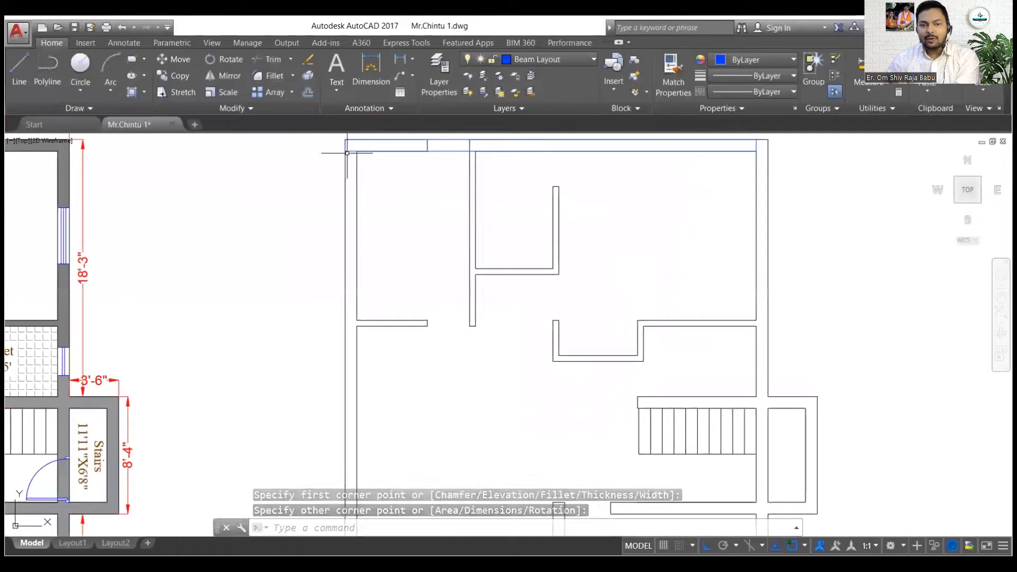
left_click(345, 151)
scroll(345, 142, "up", 3)
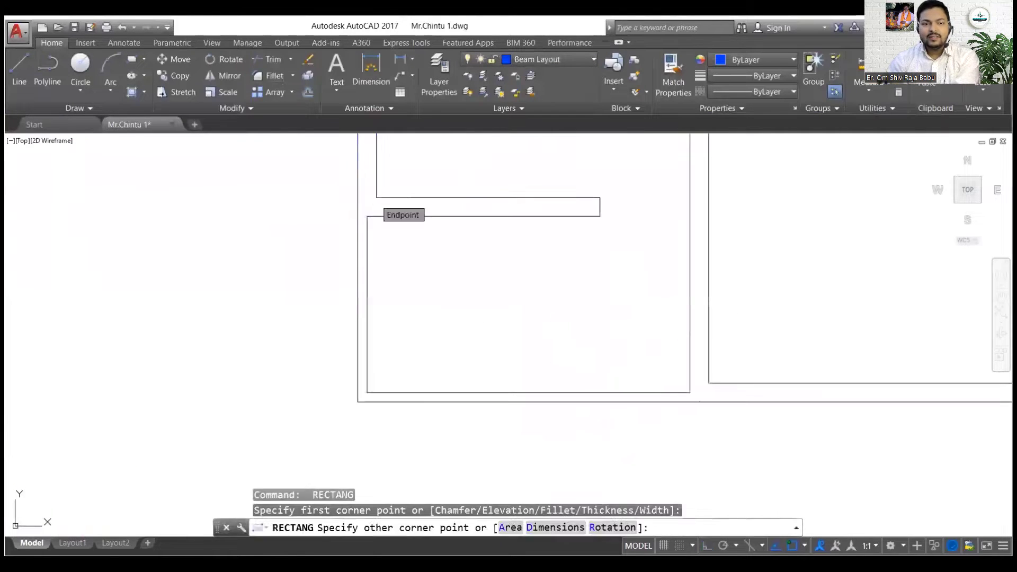
left_click(348, 137)
left_click(343, 140)
left_click(345, 140)
scroll(345, 143, "down", 3)
middle_click_drag(321, 297, 298, 345)
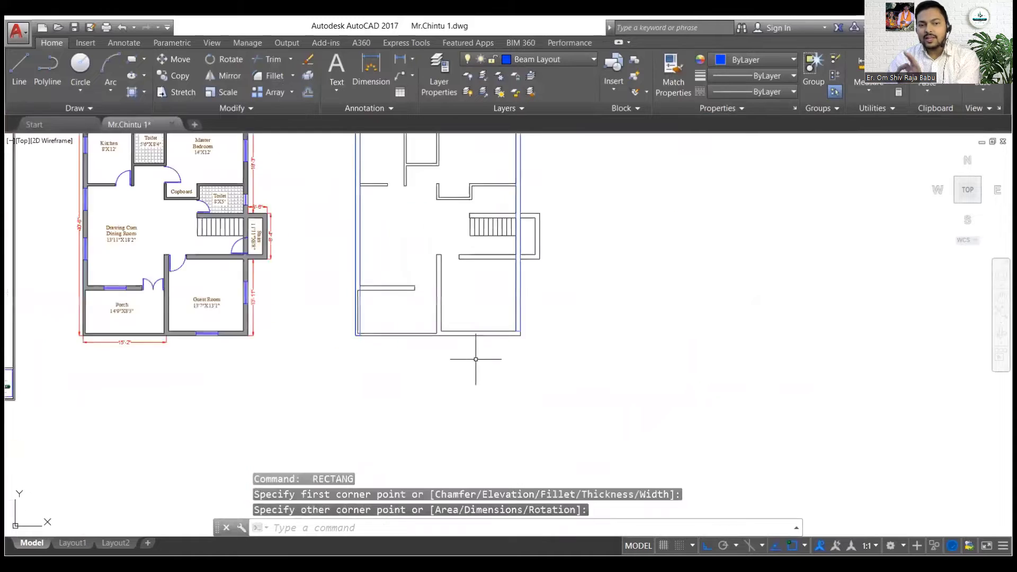
- Draw a beam rectangle over the lower exterior wall, spanning the full width of the copied plan
scroll(471, 352, "up", 5)
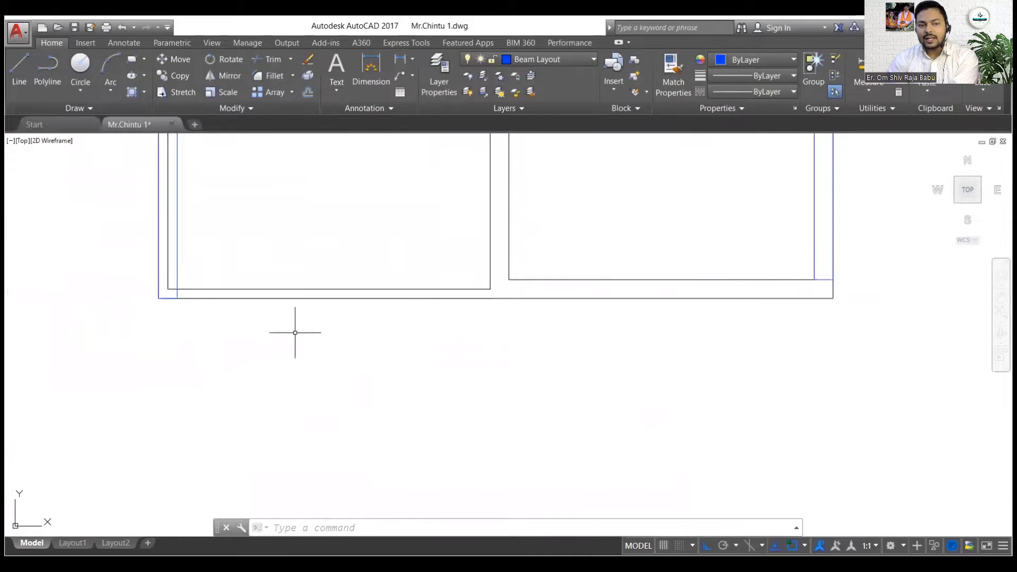
key("Return")
left_click(167, 144)
left_click(831, 295)
scroll(695, 408, "down", 6)
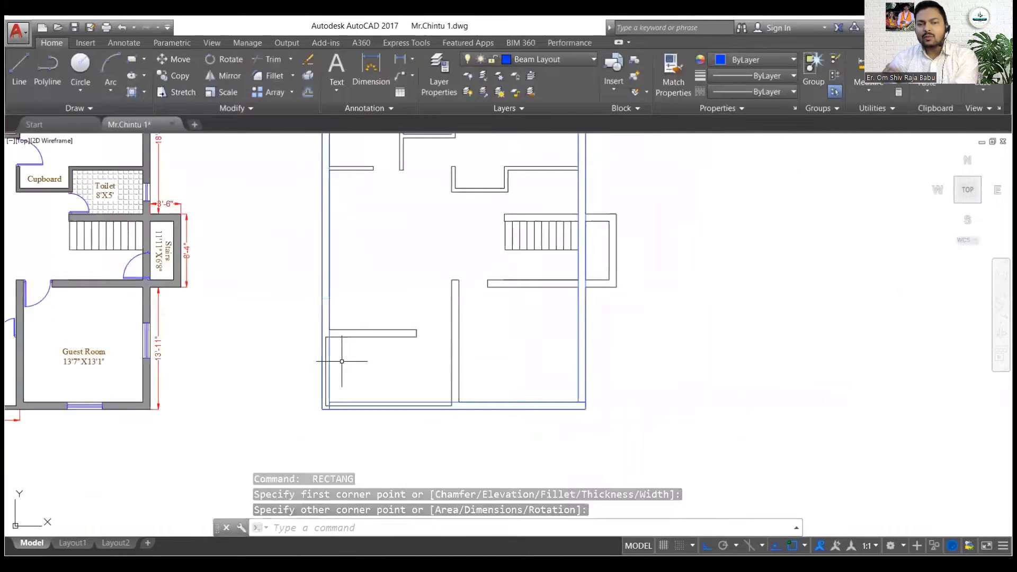
- Draw a beam rectangle from the lower beam along the central interior wall up to the toilet wall's upper end
middle_click_drag(417, 202, 433, 172)
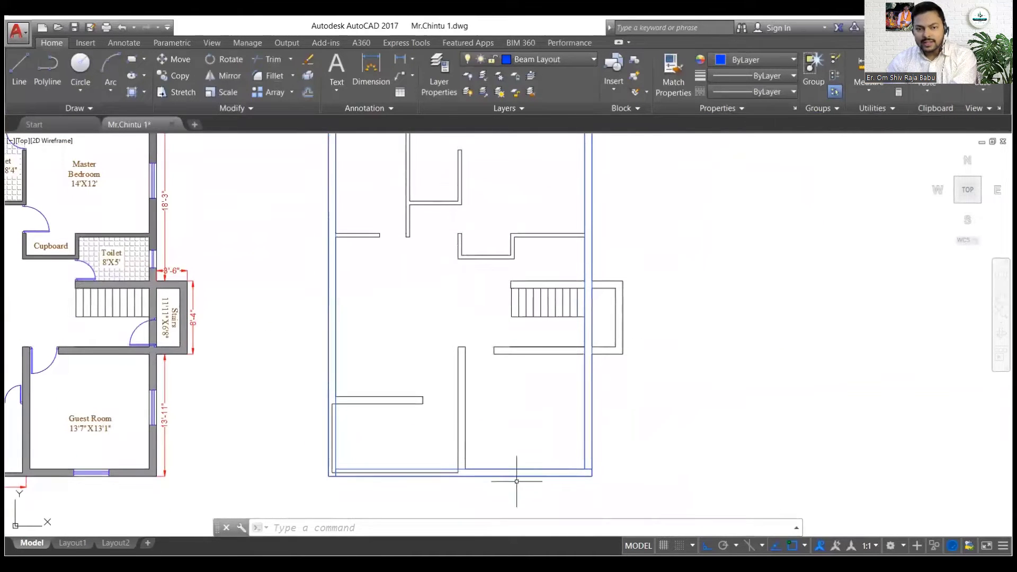
key("Return")
left_click(464, 470)
scroll(465, 466, "up", 3)
left_click(459, 150)
scroll(458, 159, "down", 3)
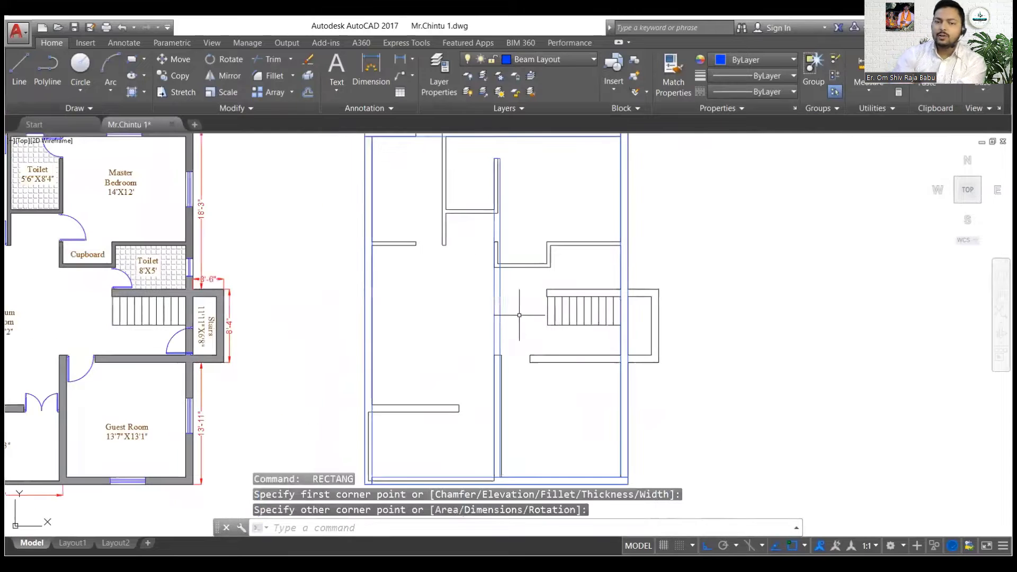
- Try stretching the long side of the central beam to match the wall width, and erase that beam
scroll(466, 320, "up", 3)
left_click(464, 324)
left_click(522, 217)
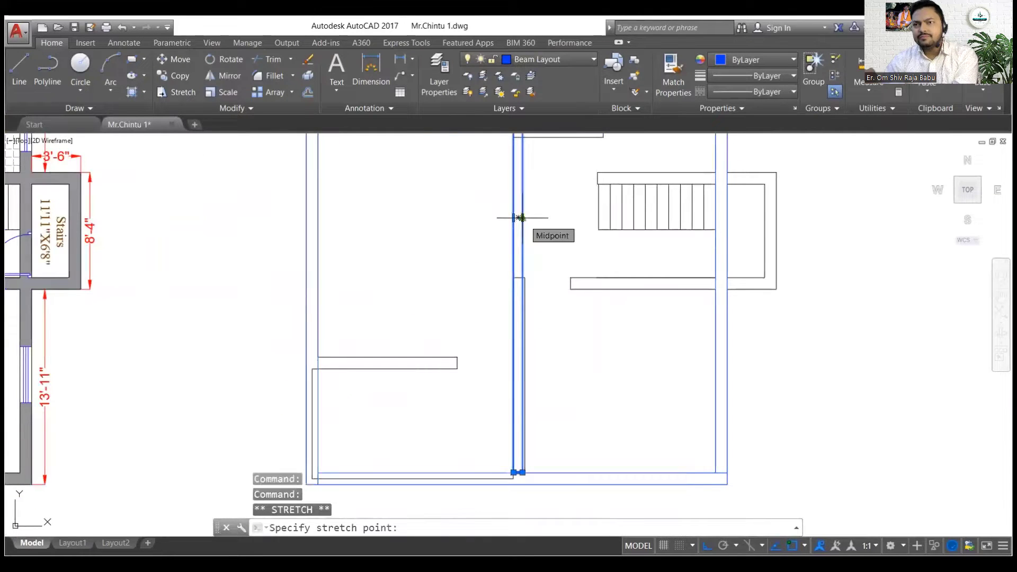
scroll(522, 218, "up", 3)
key("Escape")
key("Delete")
scroll(495, 212, "down", 3)
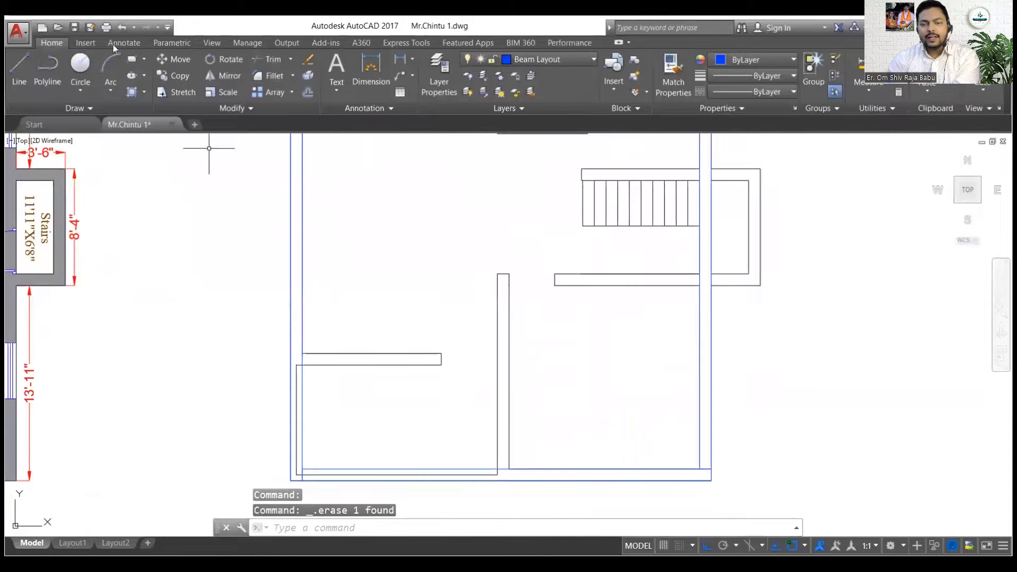
- Redraw the central beam rectangle at the interior wall's full width and stretch its end up to the upper beam
key("Return")
left_click(540, 305)
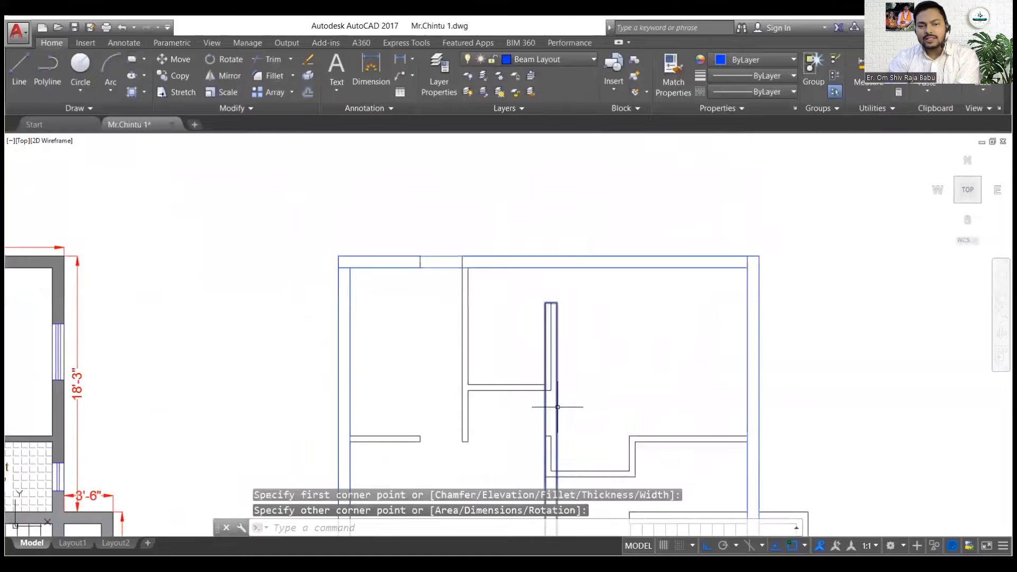
left_click(556, 408)
scroll(561, 374, "up", 3)
scroll(560, 318, "down", 3)
left_click(538, 169)
key("Escape")
scroll(554, 233, "down", 3)
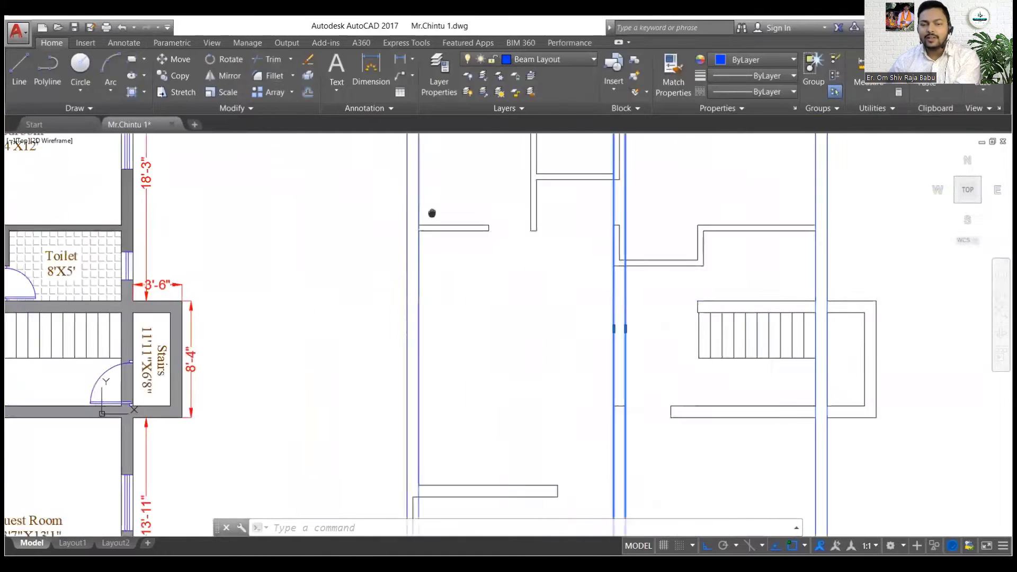
key("Escape")
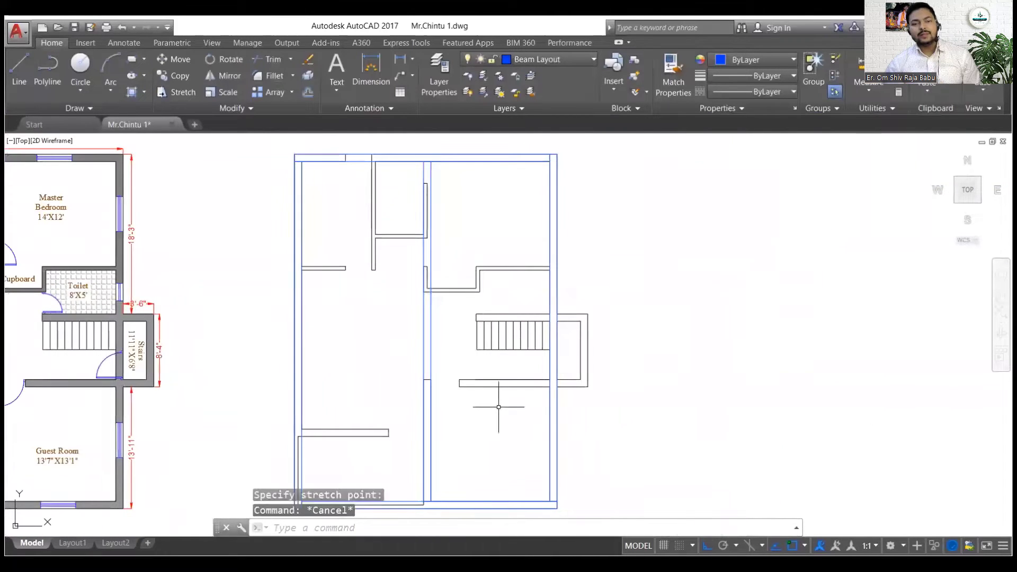
- Draw beam rectangles over the upper, outer and lower walls enclosing the staircase
type("RECTANG")
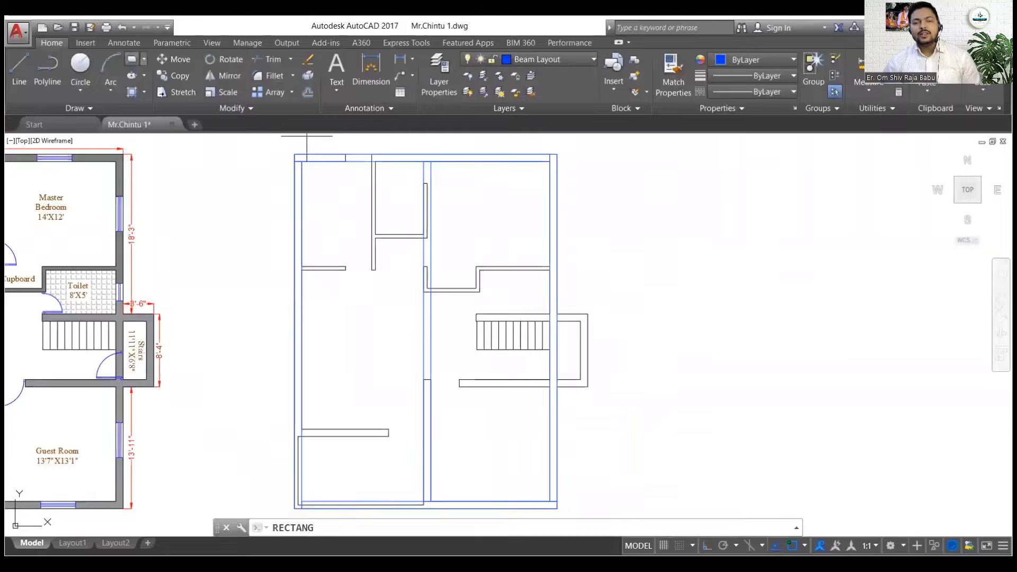
key("Return")
left_click(476, 314)
left_click(579, 321)
scroll(654, 311, "down", 2)
key("Return")
left_click(407, 374)
left_click(612, 363)
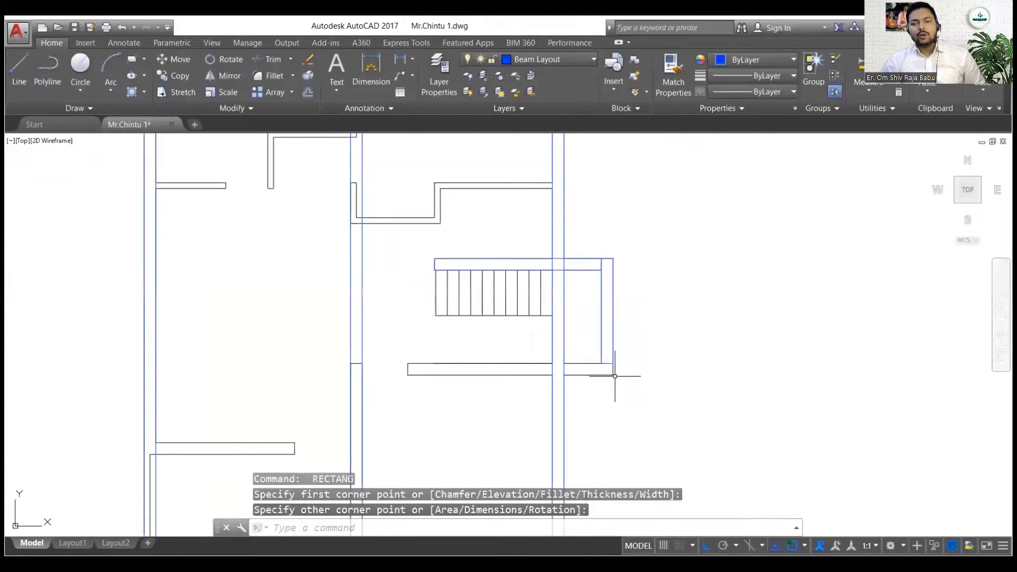
left_click(615, 376)
key("Return")
key("Escape")
- Stretch the inner ends of the upper and lower staircase beams to meet the central beam
scroll(371, 365, "up", 3)
left_click(527, 381)
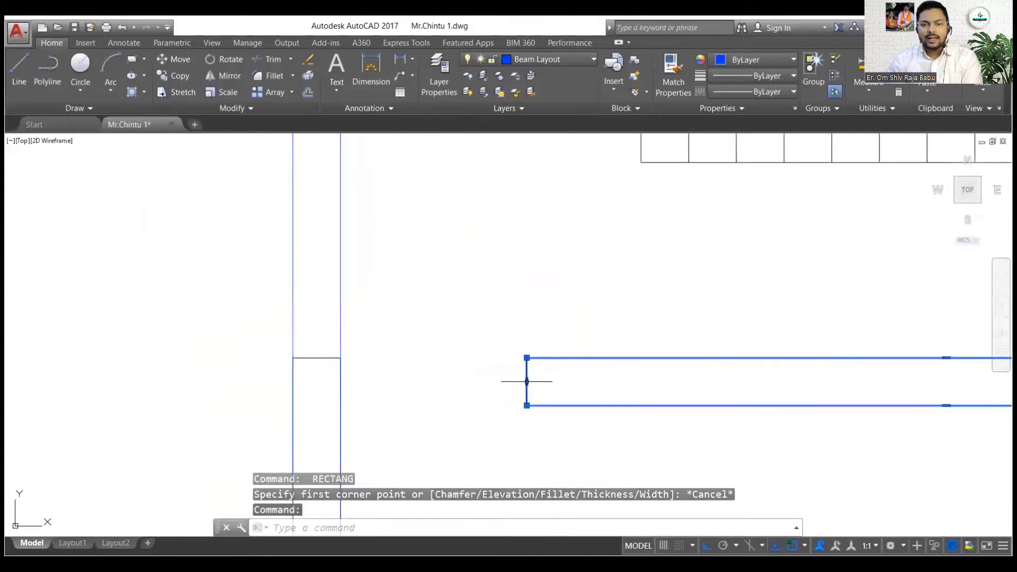
scroll(506, 242, "down", 3)
left_click(505, 242)
key("Escape")
key("Escape")
scroll(506, 242, "down", 4)
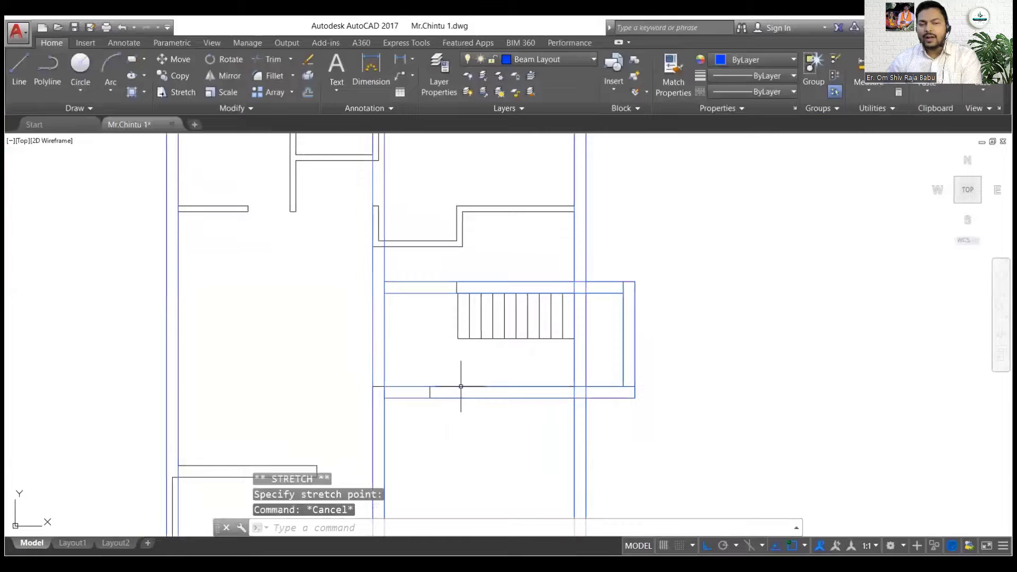
- Copy the central beam onto the wall between kitchen and toilet, and shorten its lower end to that wall's end
middle_click_drag(540, 404, 628, 402)
scroll(629, 402, "up", 3)
scroll(431, 244, "up", 2)
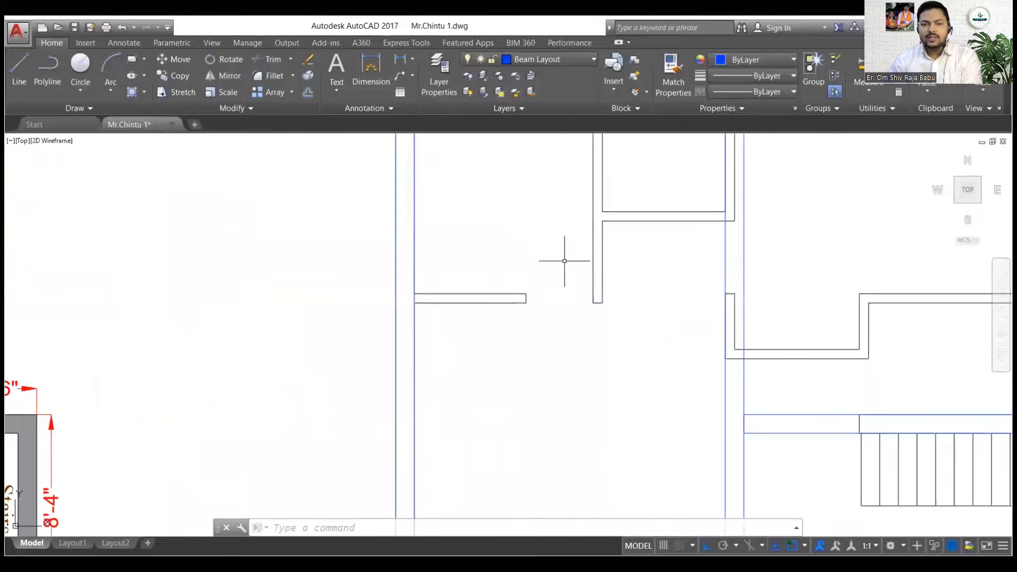
middle_click_drag(412, 322, 415, 453)
left_click(743, 181)
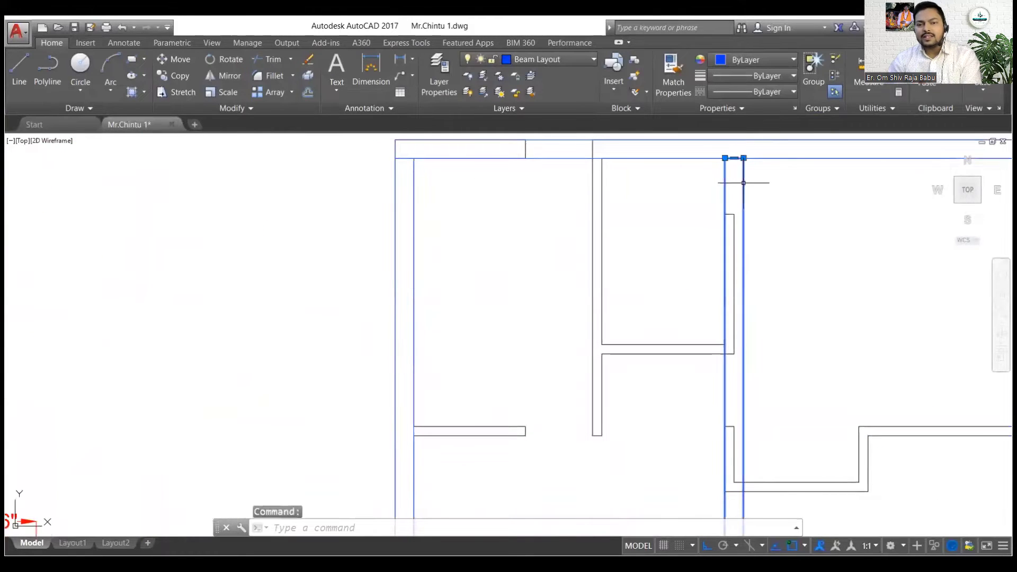
scroll(453, 231, "down", 3)
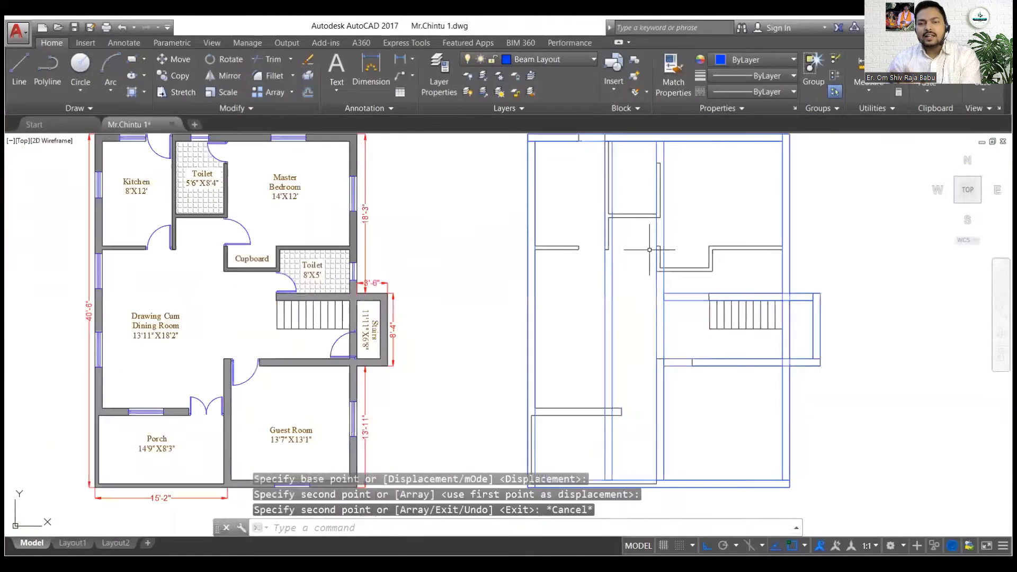
left_click(608, 306)
scroll(587, 460, "up", 3)
left_click(587, 460)
key("Escape")
scroll(524, 320, "down", 3)
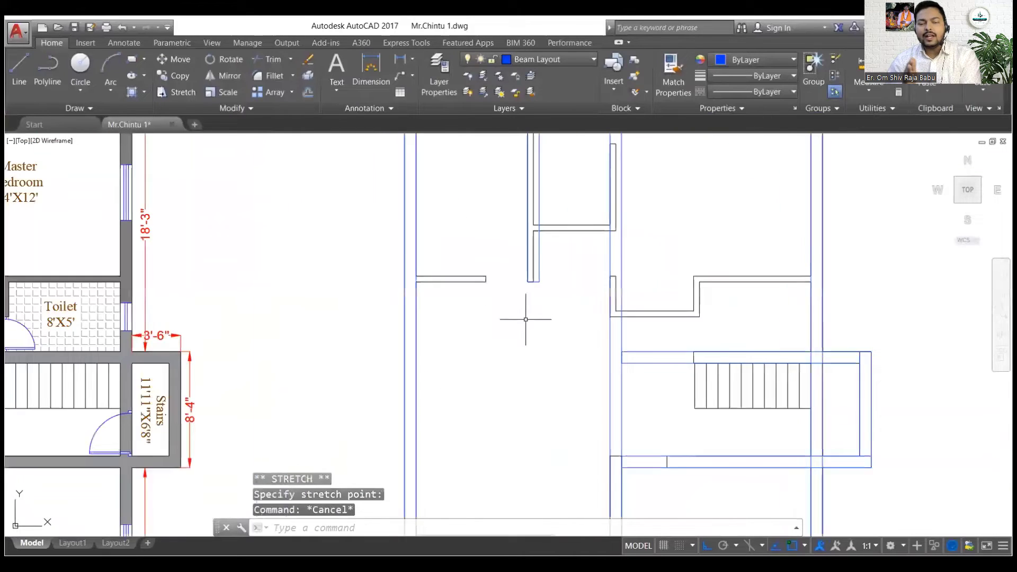
- Copy the upper staircase beam onto the kitchen's lower wall and stretch it across to the exterior beam on the staircase side
left_click(656, 347)
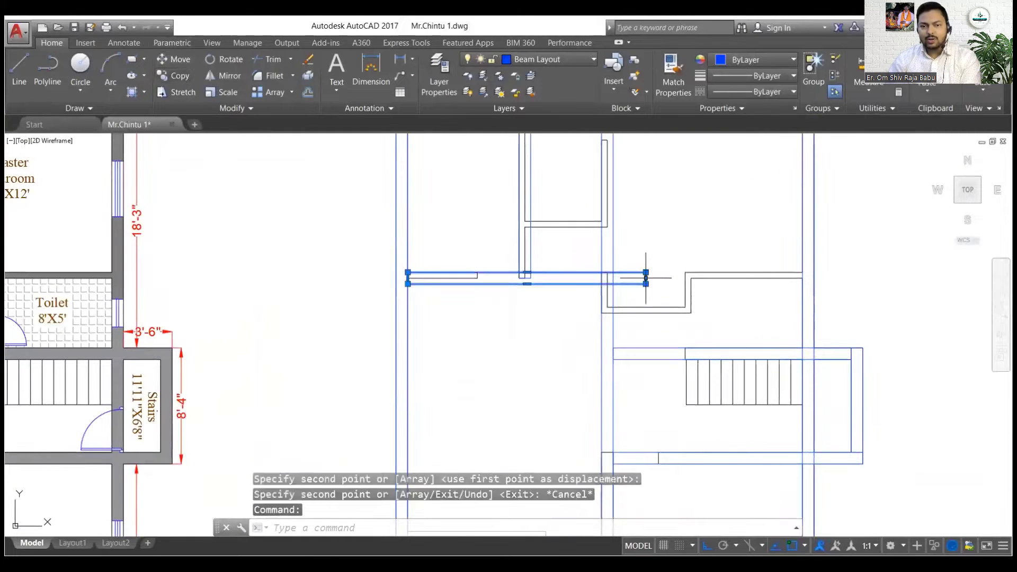
scroll(646, 279, "up", 5)
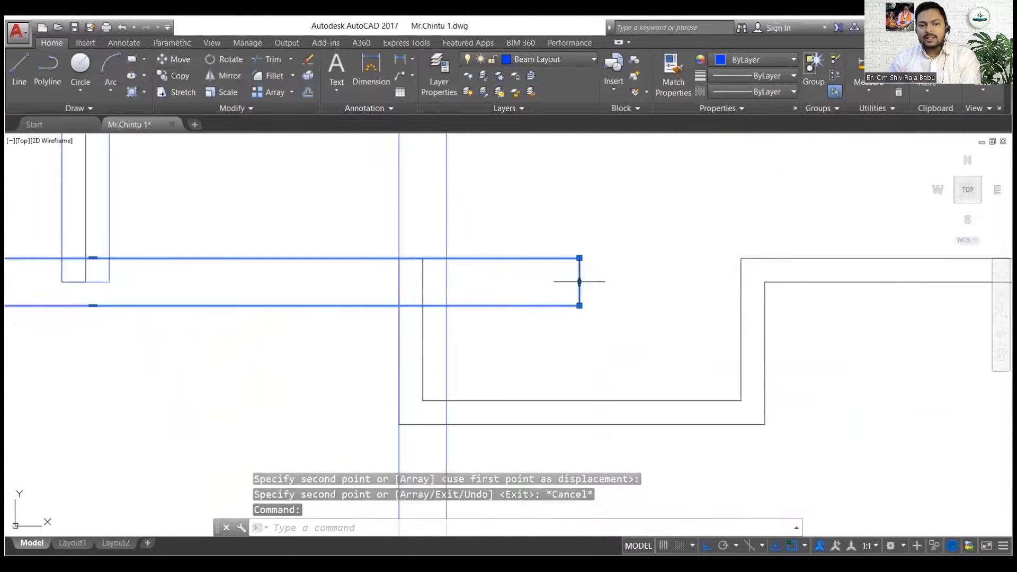
left_click(580, 281)
scroll(689, 270, "down", 4)
left_click(878, 264)
key("ctrl+z")
scroll(577, 279, "up", 4)
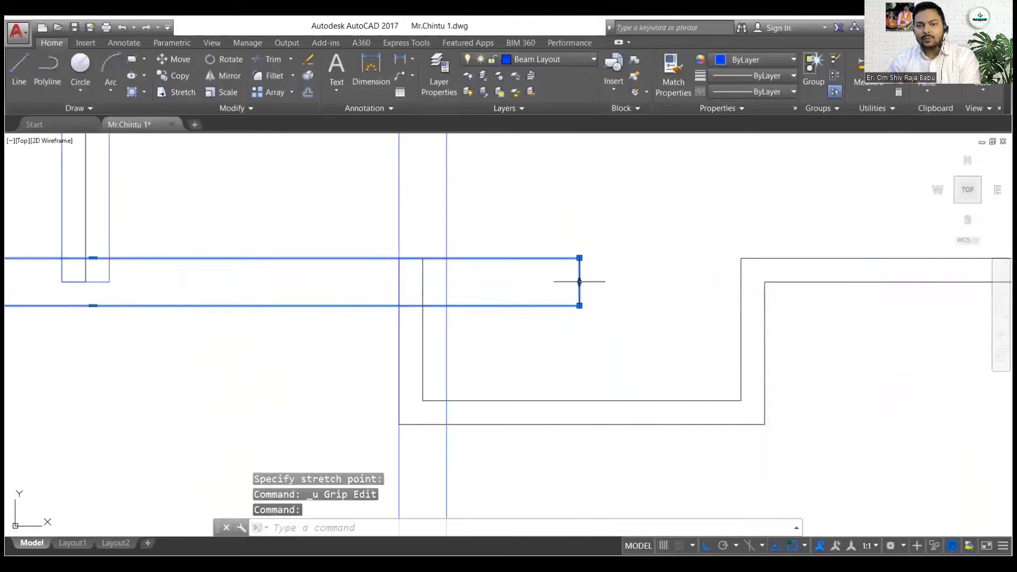
key("Escape")
scroll(579, 282, "down", 6)
scroll(492, 318, "up", 5)
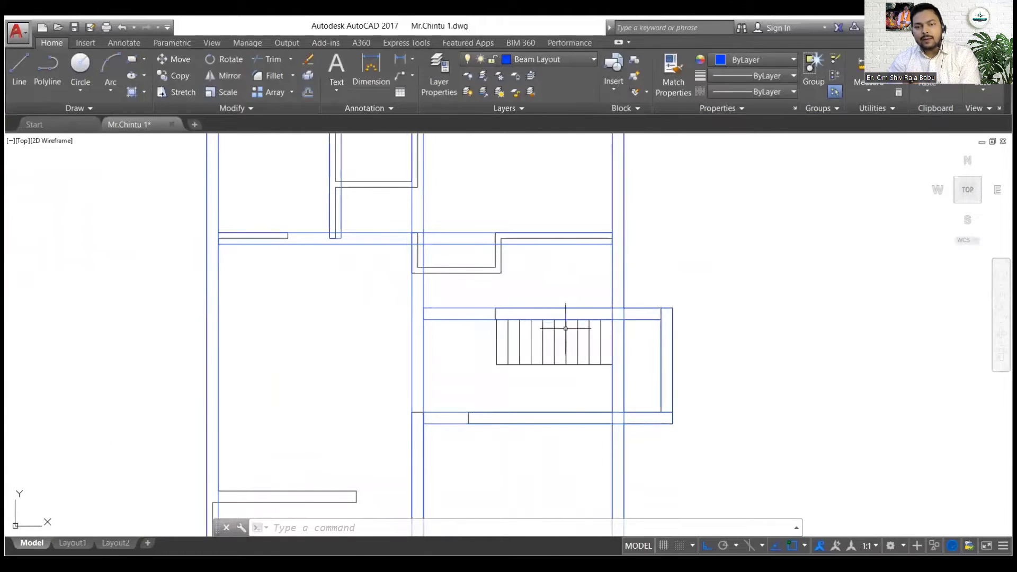
- Copy the outer staircase beam onto the inner side wall of the 8'X5' toilet and shorten it to the upper staircase beam
left_click(672, 356)
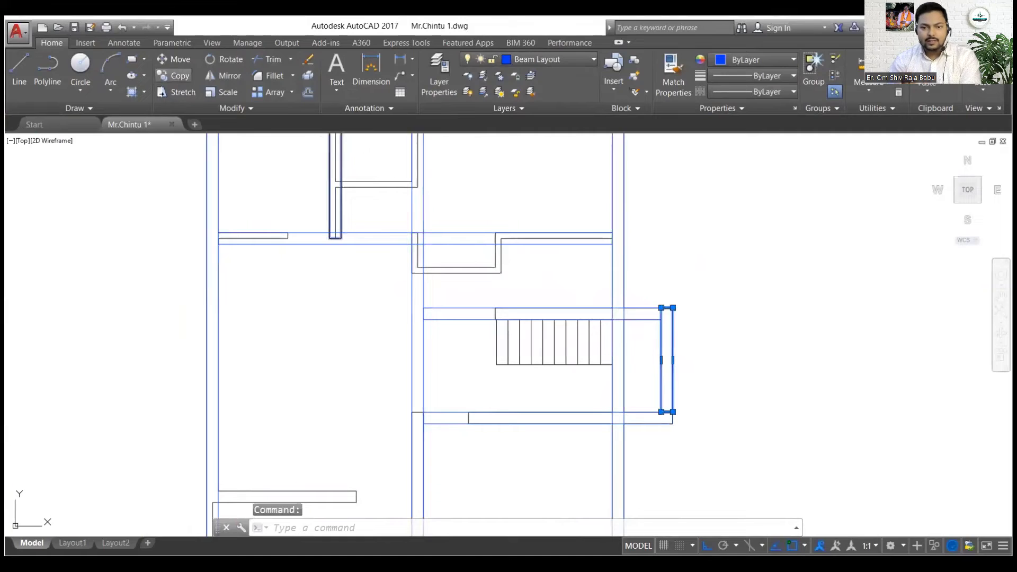
left_click_drag(672, 356, 506, 282)
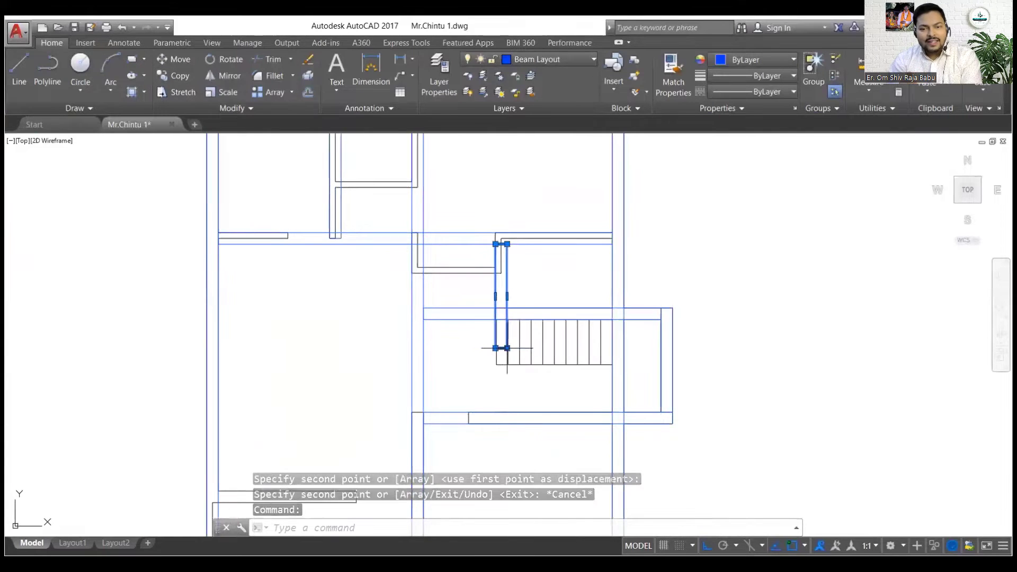
left_click(501, 244)
key("Escape")
scroll(531, 251, "up", 6)
scroll(554, 263, "down", 4)
key("Escape")
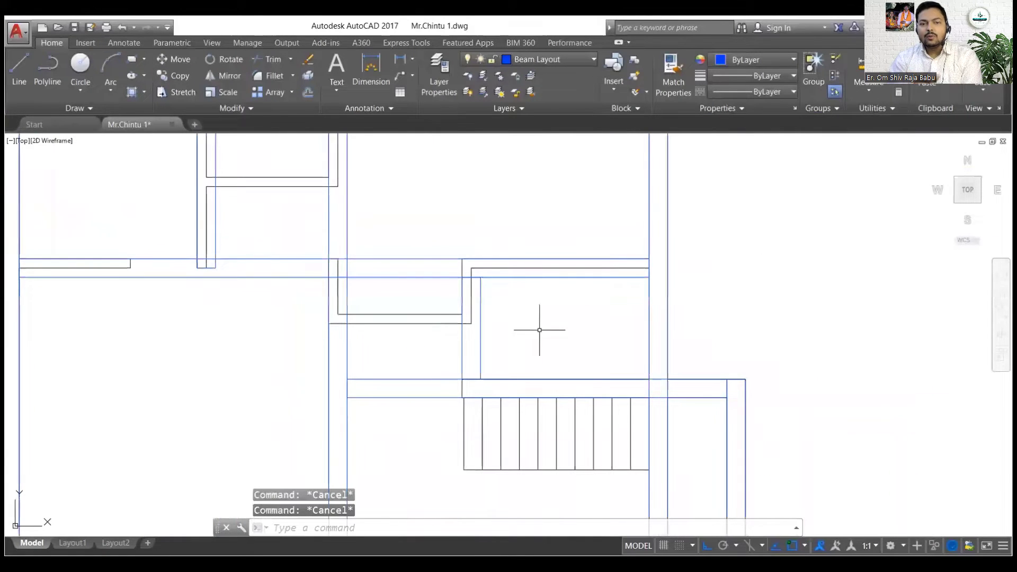
left_click(384, 86)
left_click(363, 311)
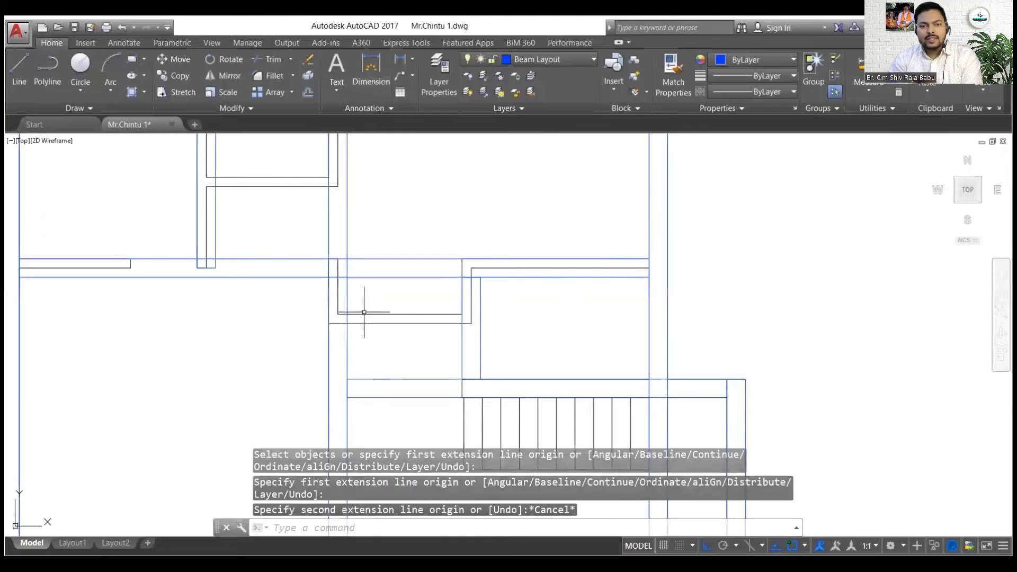
key("Escape")
- Copy the lower staircase beam onto the porch's upper wall and shorten its end to the central beam
scroll(587, 298, "down", 5)
left_click(524, 360)
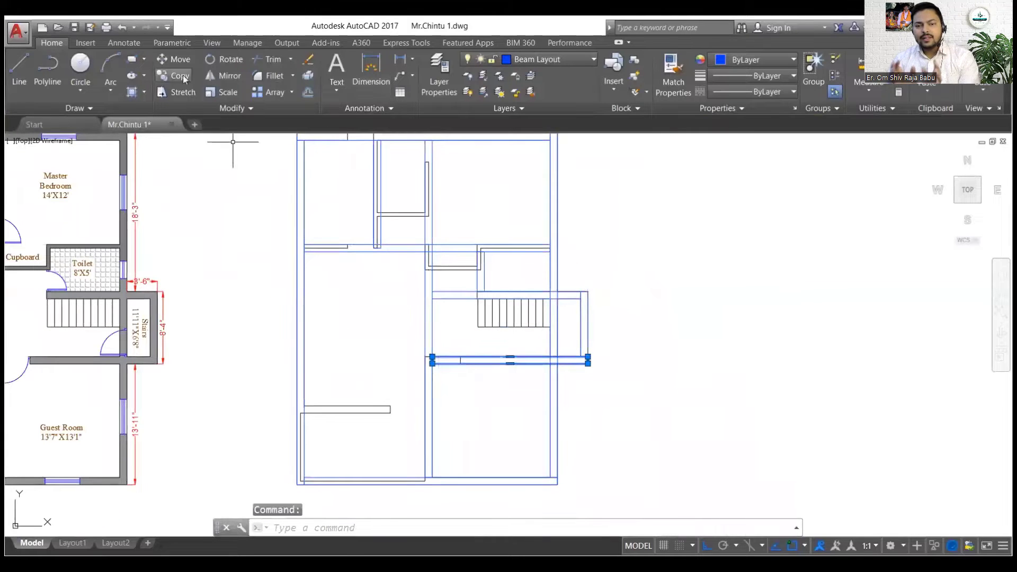
scroll(588, 360, "up", 8)
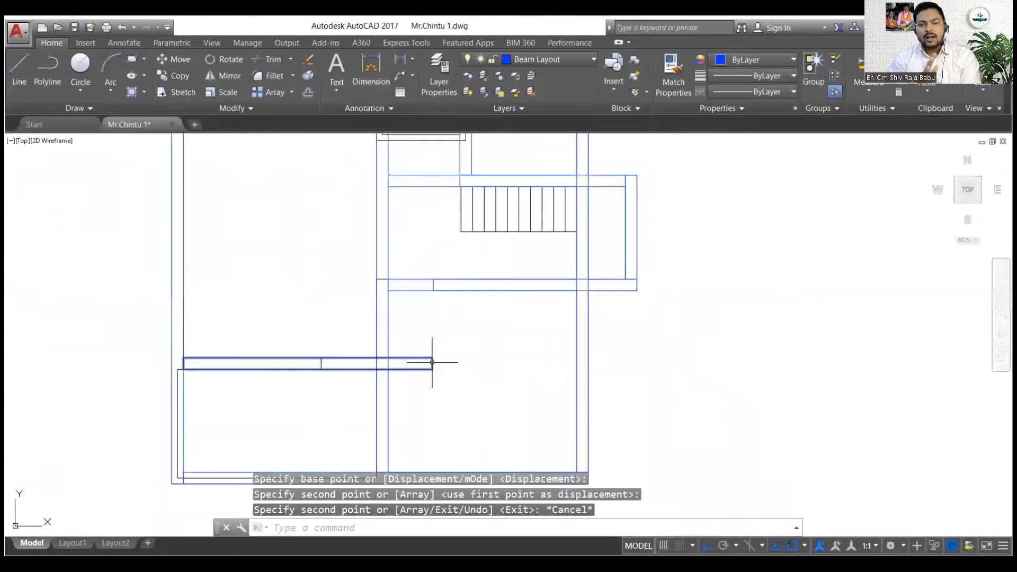
left_click(587, 360)
key("Escape")
key("Escape")
scroll(587, 360, "down", 8)
- Make the Column layer current and draw a 10" by 10" column square between the two plans
mouse_move(484, 407)
middle_mouse_down()
mouse_move(531, 429)
mouse_move(538, 421)
middle_mouse_up()
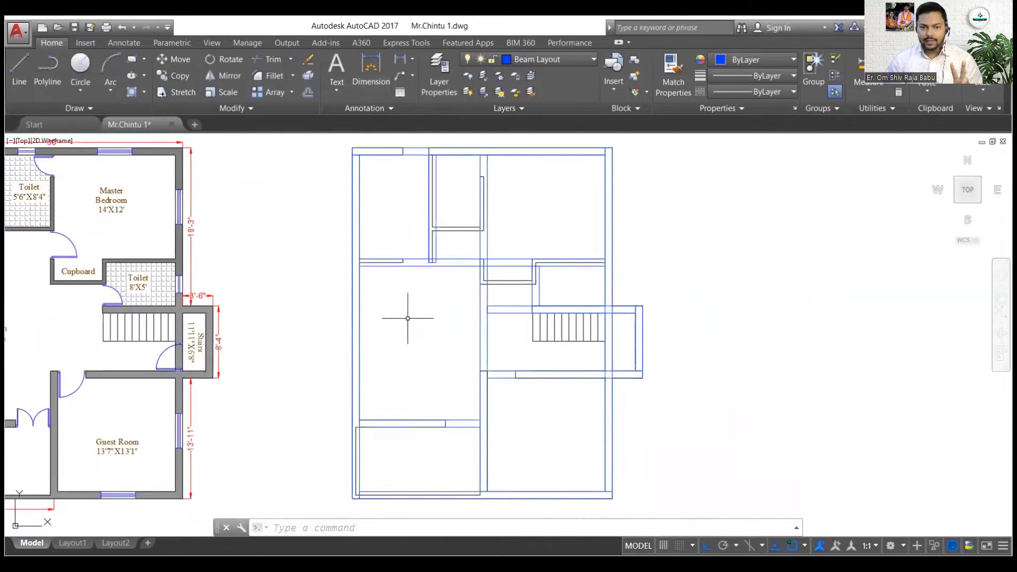
scroll(572, 316, "down", 2)
scroll(583, 268, "up", 3)
middle_click_drag(583, 268, 654, 270)
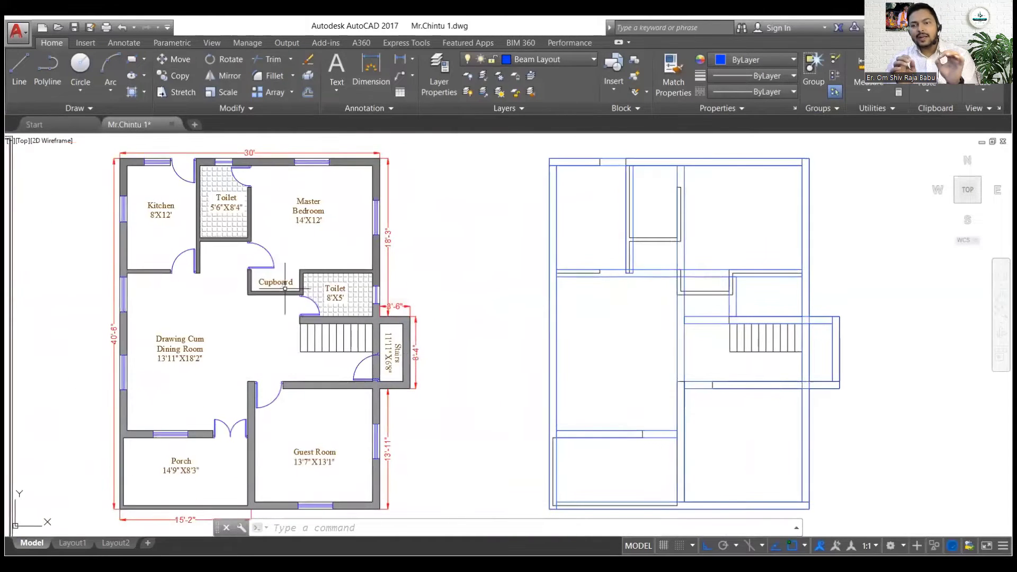
left_click(551, 58)
left_click(524, 120)
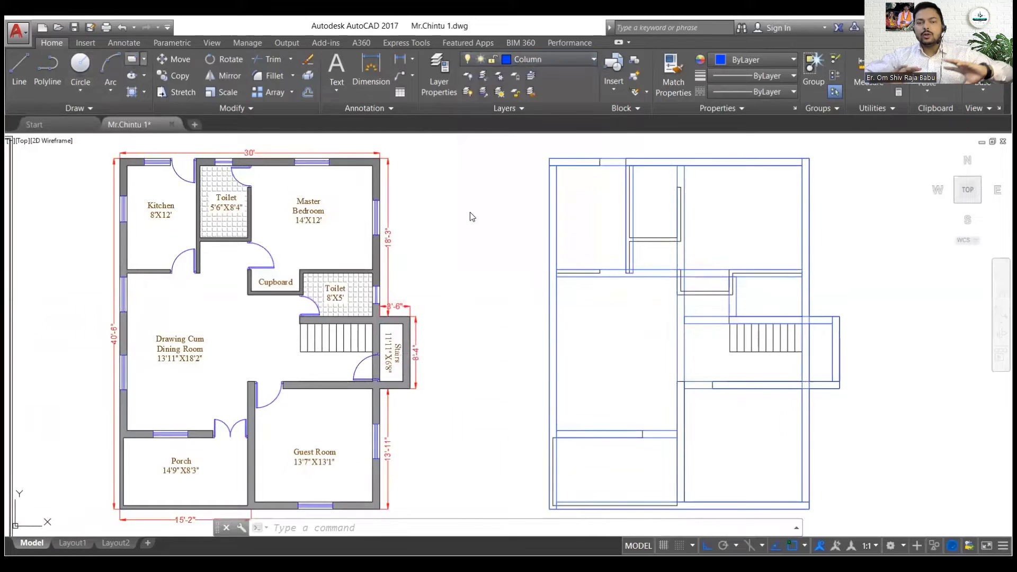
type("@10\",10\"")
key("Return")
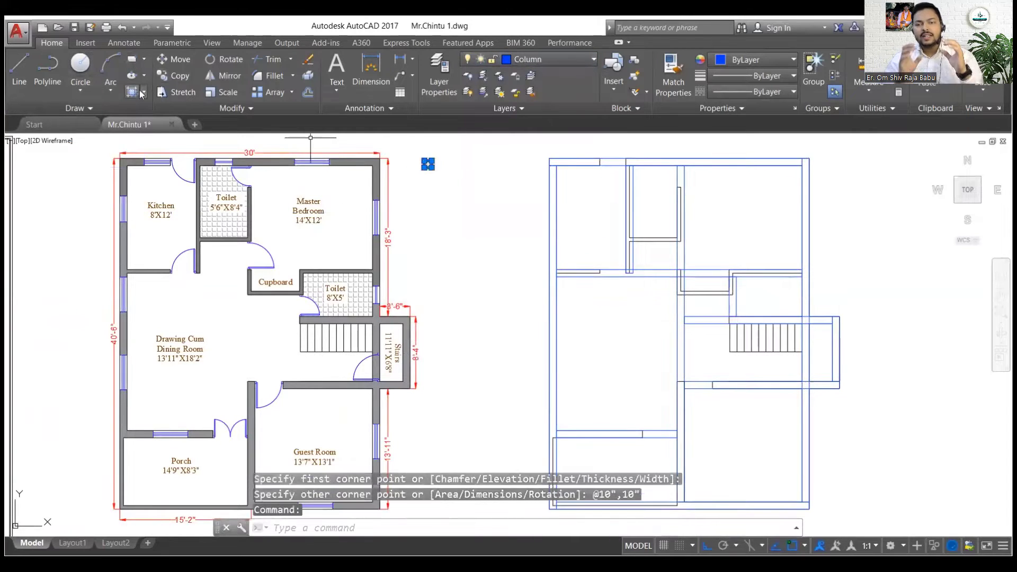
- Hatch the inside of the column square with the AR-CONC pattern
left_click(144, 94)
left_click(306, 94)
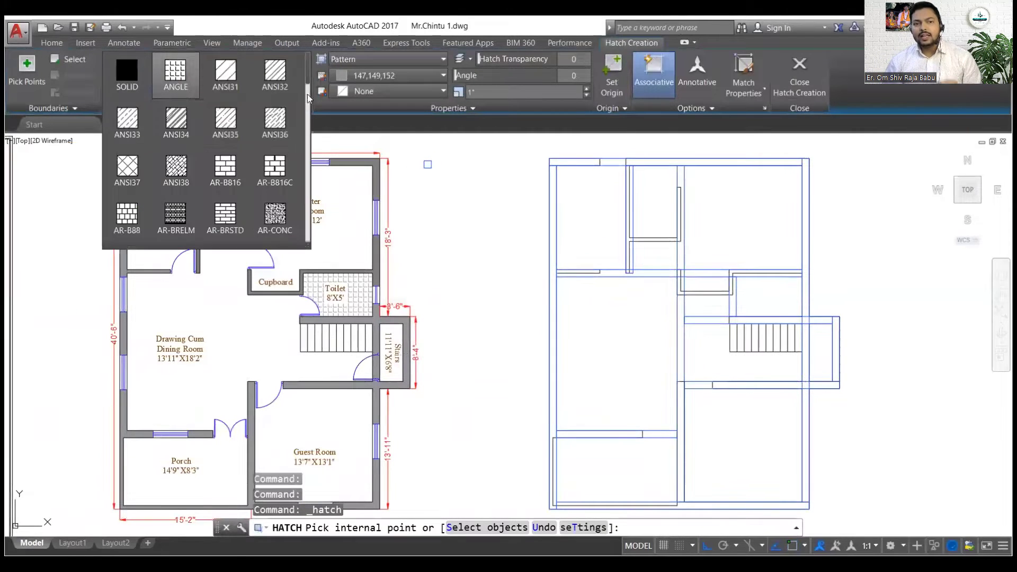
left_click(273, 221)
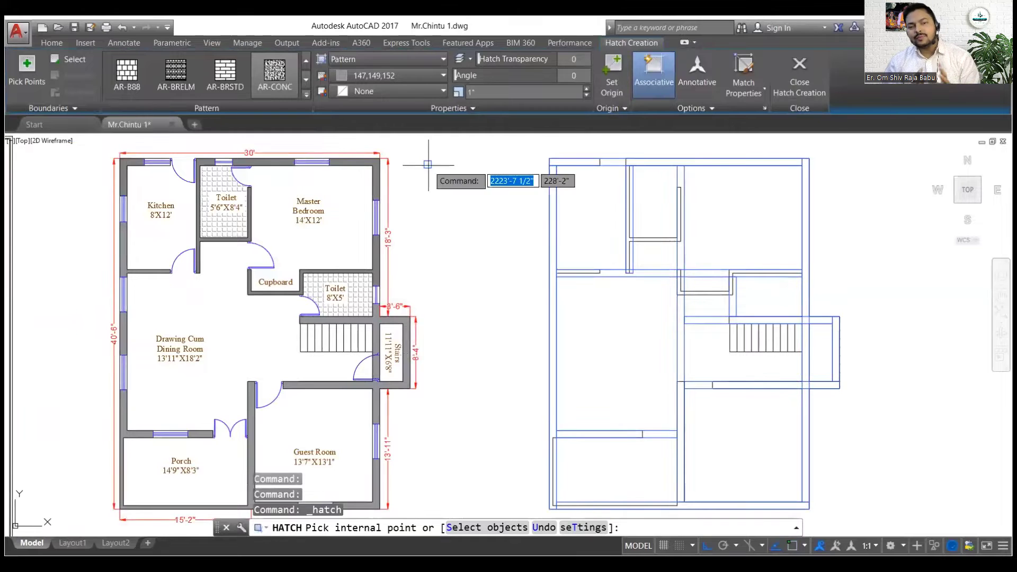
left_click(427, 164)
scroll(427, 227, "up", 15)
key("Escape")
- Try different scales for the column's AR-CONC hatch, including 0.1 and 20
left_click(429, 246)
left_click(566, 168)
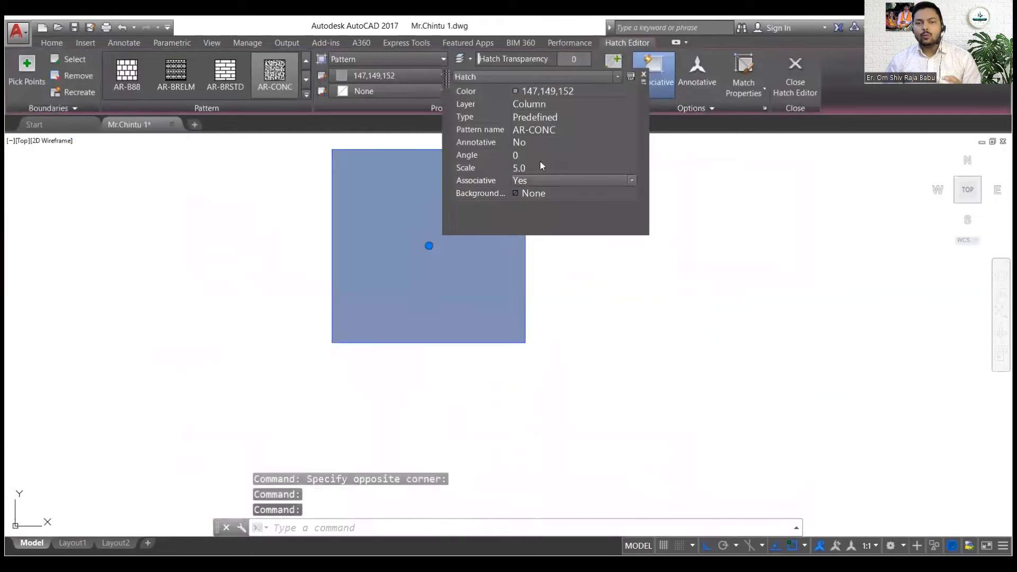
type("0")
key("BackSpace")
type("50")
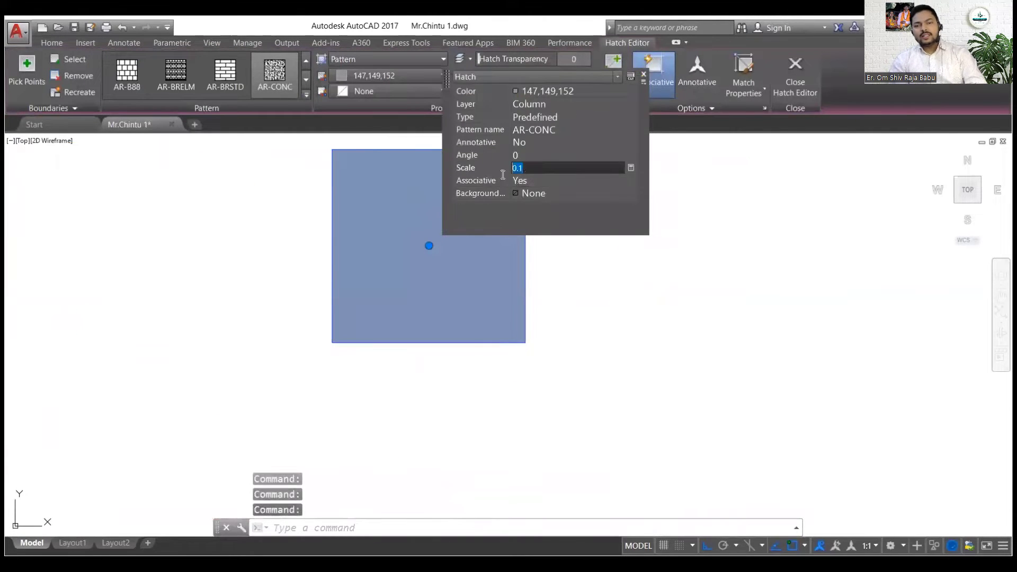
left_click(496, 174)
left_click(527, 168)
type("20")
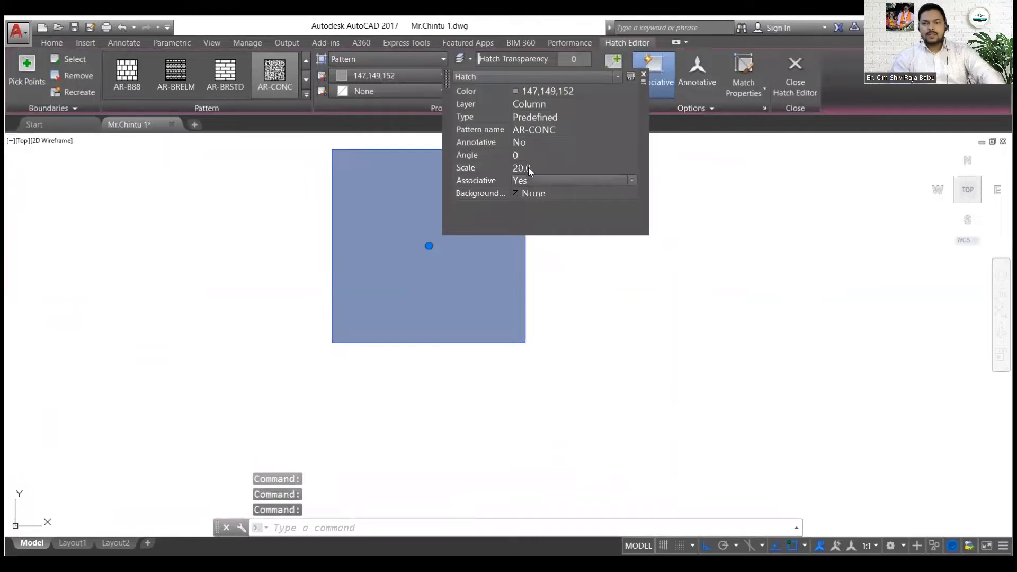
key("Return")
left_click(592, 265)
- Set the column hatch's scale to 1 and inspect the fill up close
left_click(530, 167)
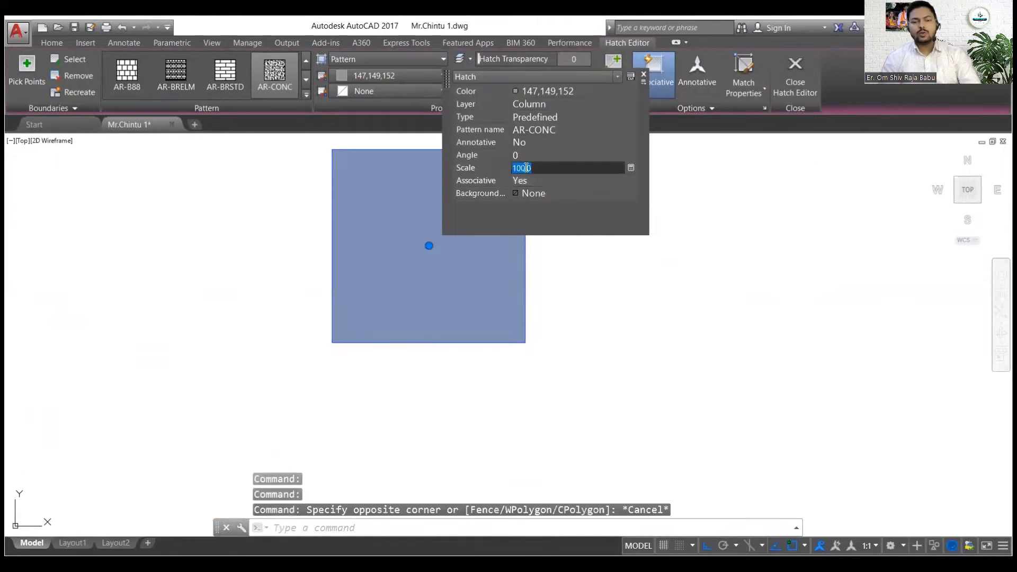
type("1")
key("Return")
key("Escape")
scroll(431, 215, "up", 5)
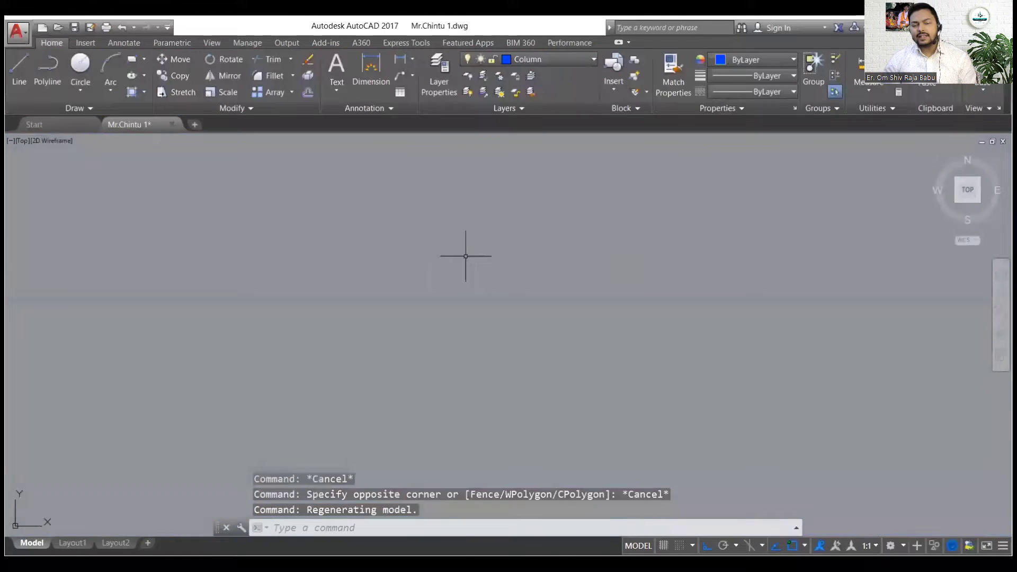
scroll(466, 254, "down", 5)
key("Escape")
scroll(581, 272, "up", 8)
scroll(519, 254, "down", 10)
left_click(424, 212)
left_click(560, 181)
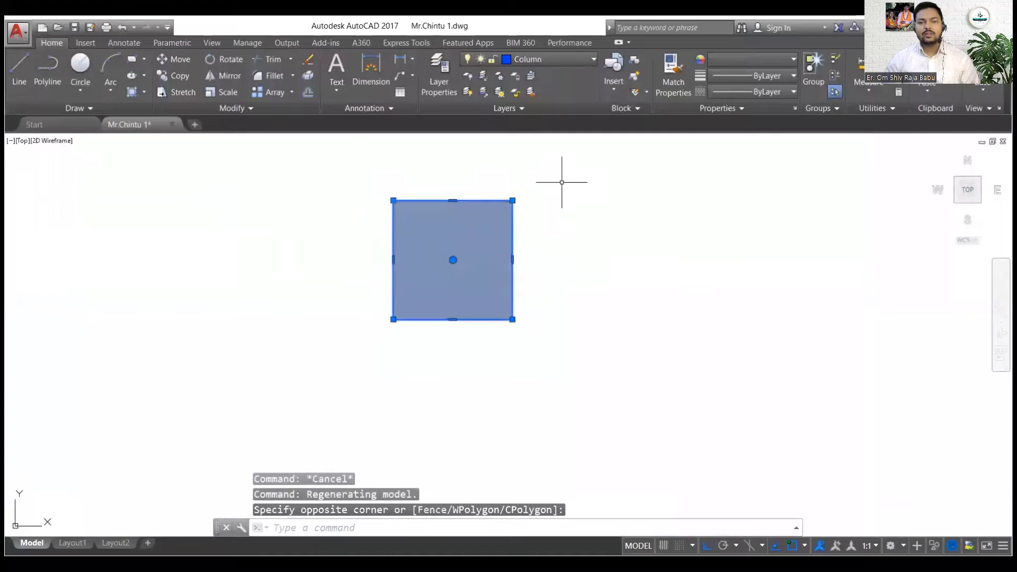
type("b")
key("Escape")
left_click(352, 178)
left_click(594, 374)
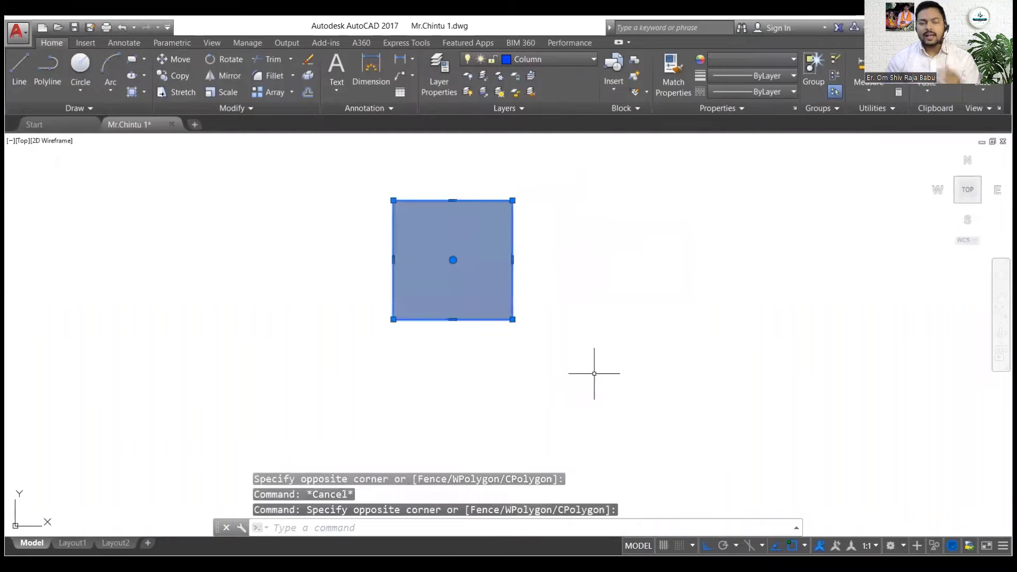
scroll(594, 373, "down", 5)
key("ctrl+shift+c")
left_click(312, 317)
key("ctrl+shift+v")
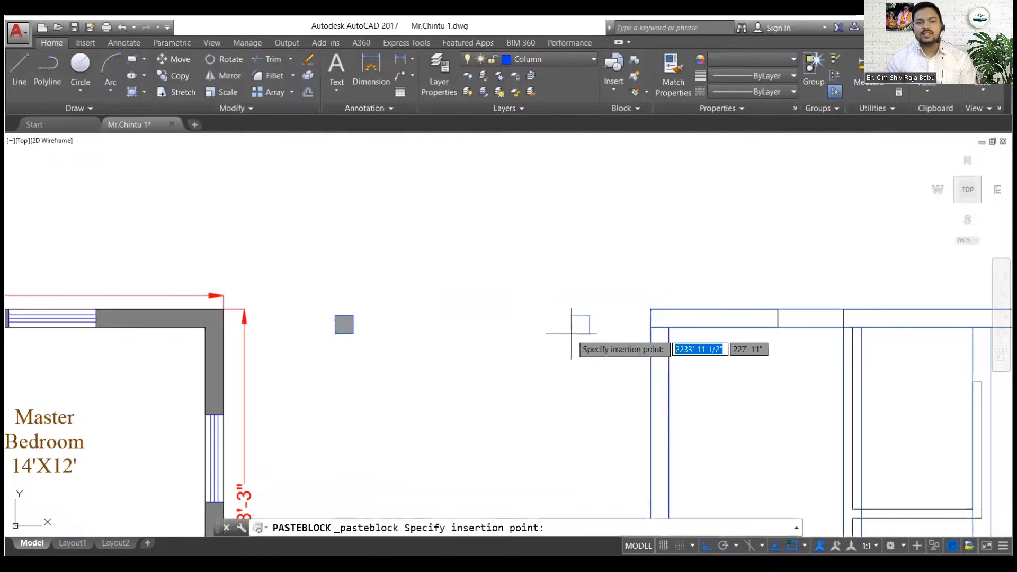
key("Escape")
- Define the column square and its hatch as a block named Column, with the square's lower-left corner as base point
scroll(329, 273, "up", 4)
left_click(330, 273)
left_click(458, 369)
type("b")
key("Return")
type("Column")
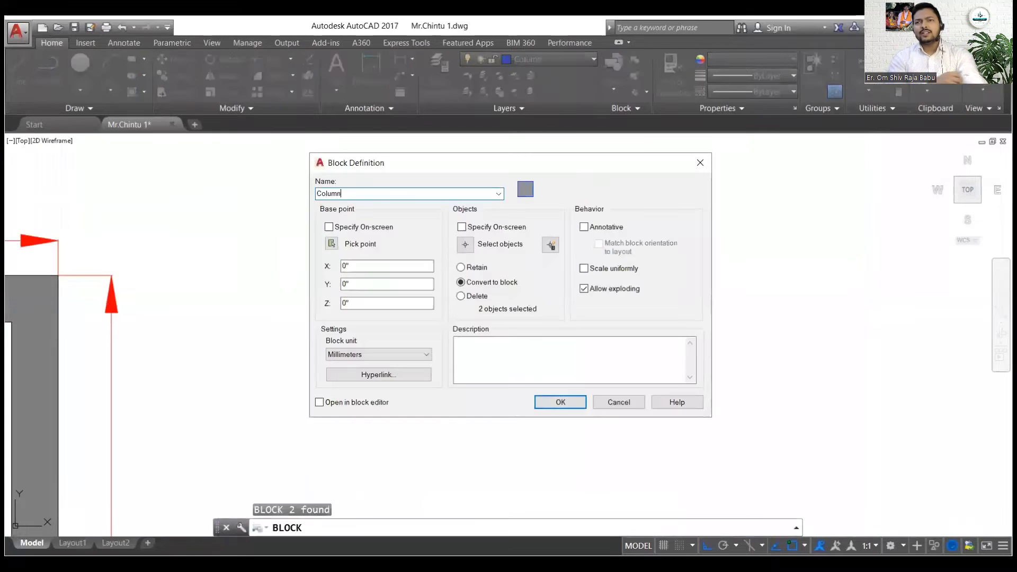
left_click(331, 244)
left_click(343, 336)
left_click(560, 402)
- Copy the Column block onto the three beam intersections along the top beam of the wall-only plan
scroll(247, 265, "down", 2)
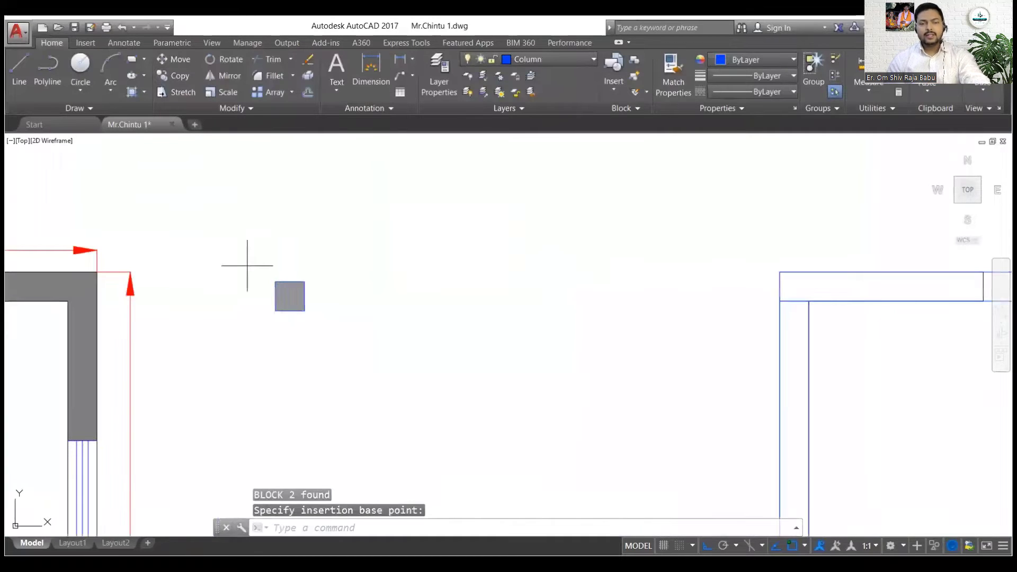
left_click_drag(247, 266, 318, 323)
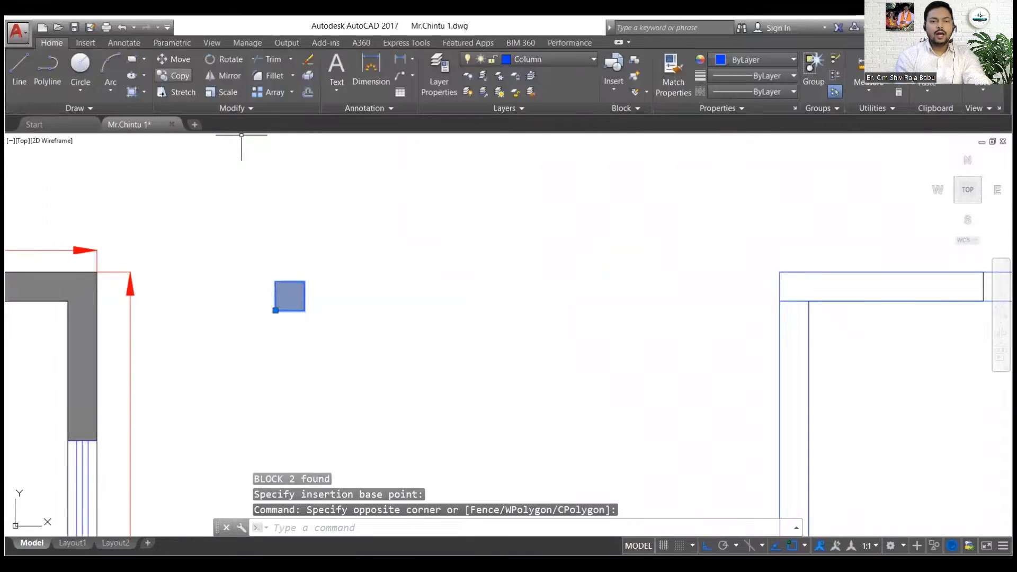
key("Delete")
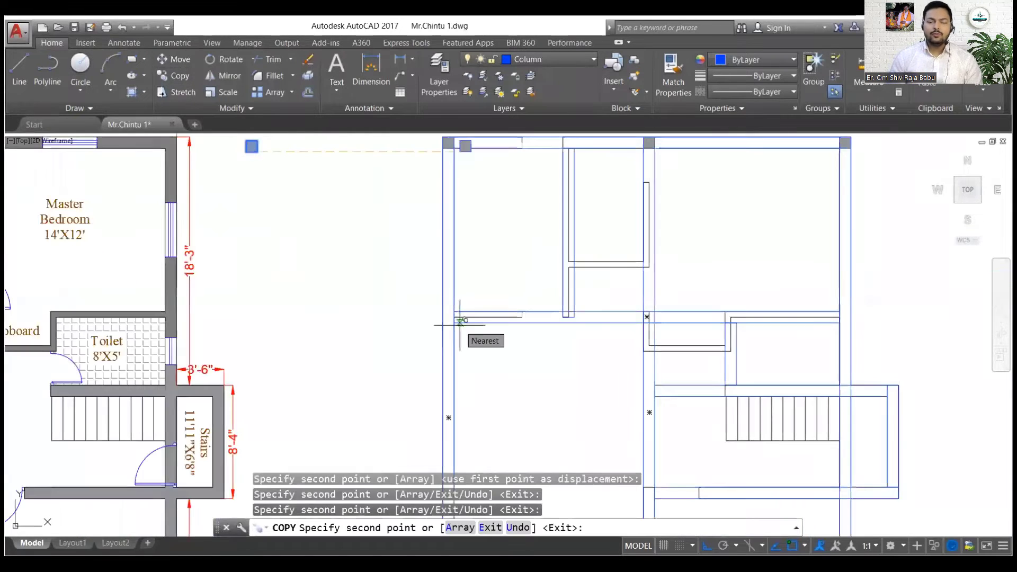
key("Escape")
scroll(522, 227, "down", 2)
scroll(829, 268, "up", 2)
scroll(919, 305, "up", 1)
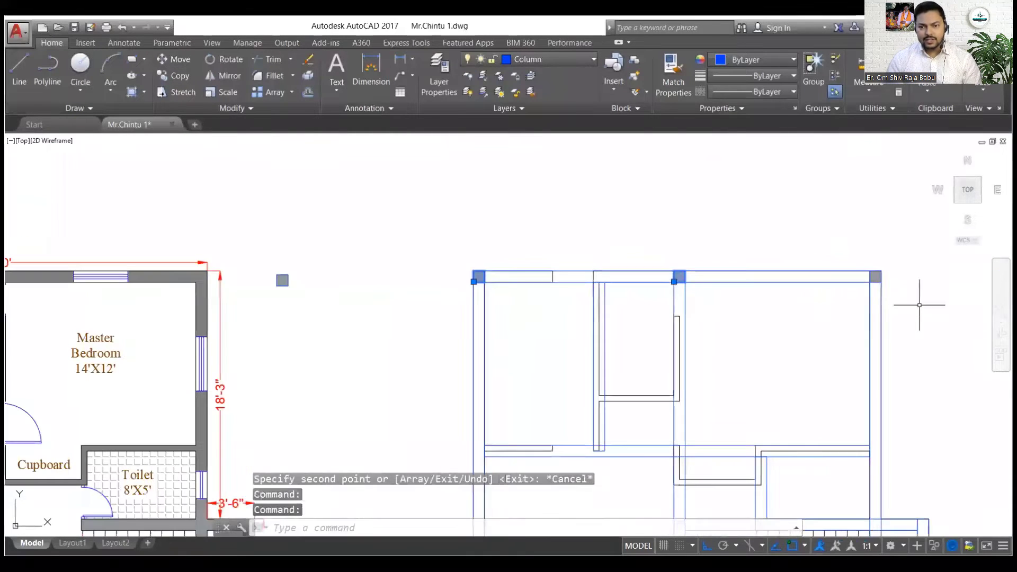
- Copy the columns onto the beam intersections along the middle, lower stair and bottom beam lines and both ends of the porch beam
key("Escape")
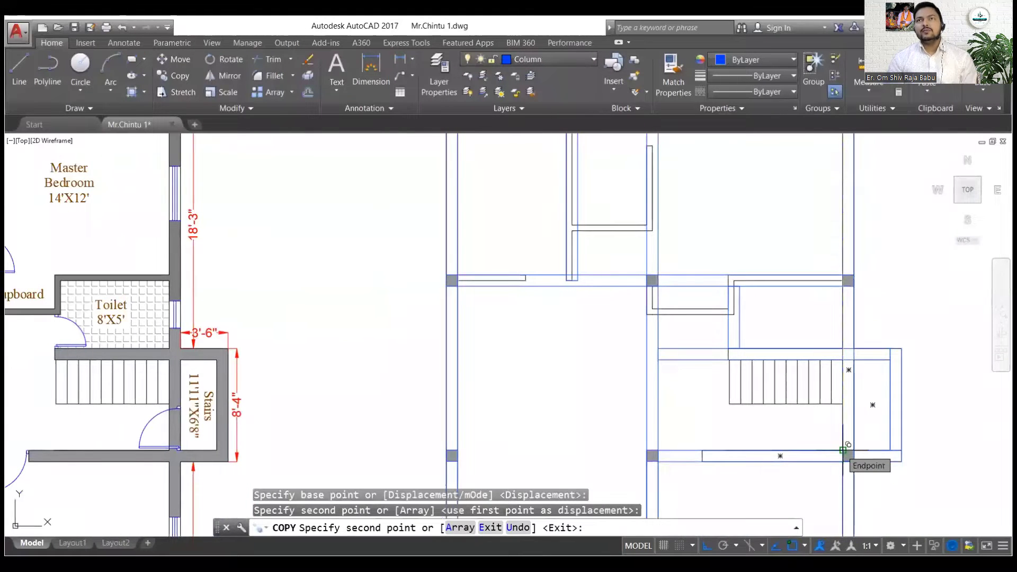
left_click(842, 450)
middle_click_drag(843, 450, 890, 434)
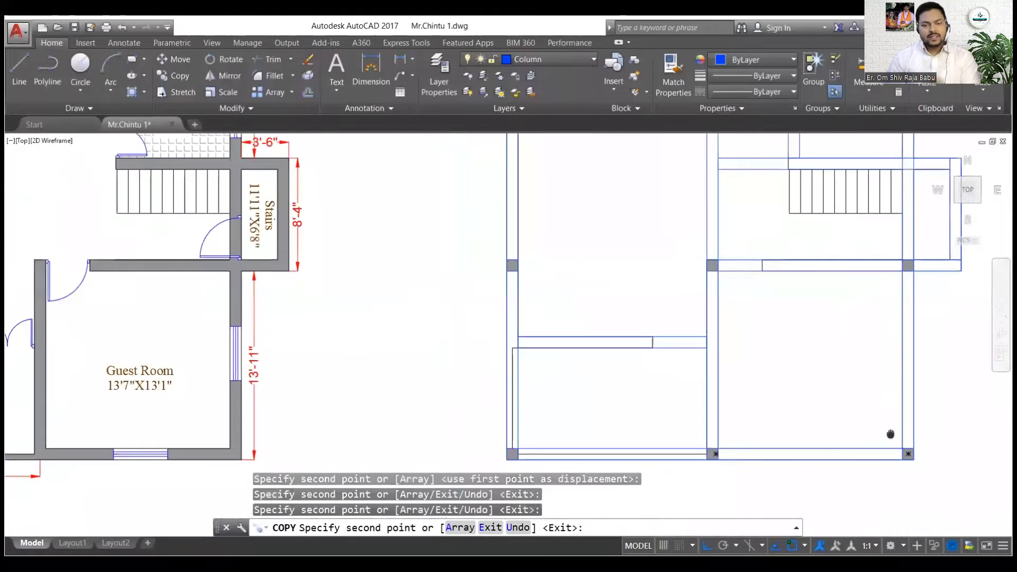
key("Escape")
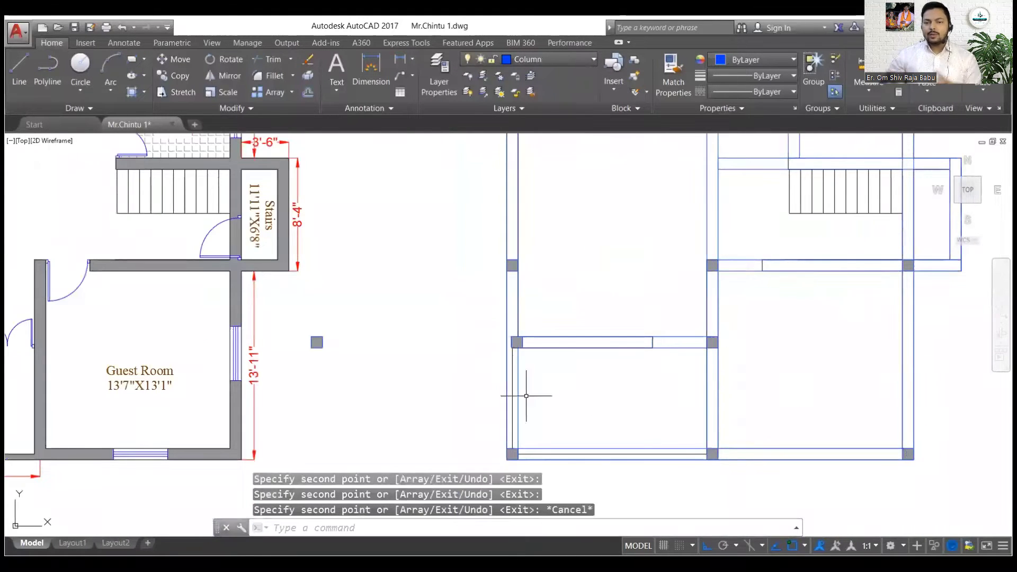
- Delete the two columns at the ends of the porch beam
scroll(536, 328, "up", 2)
left_click(515, 322)
key("Delete")
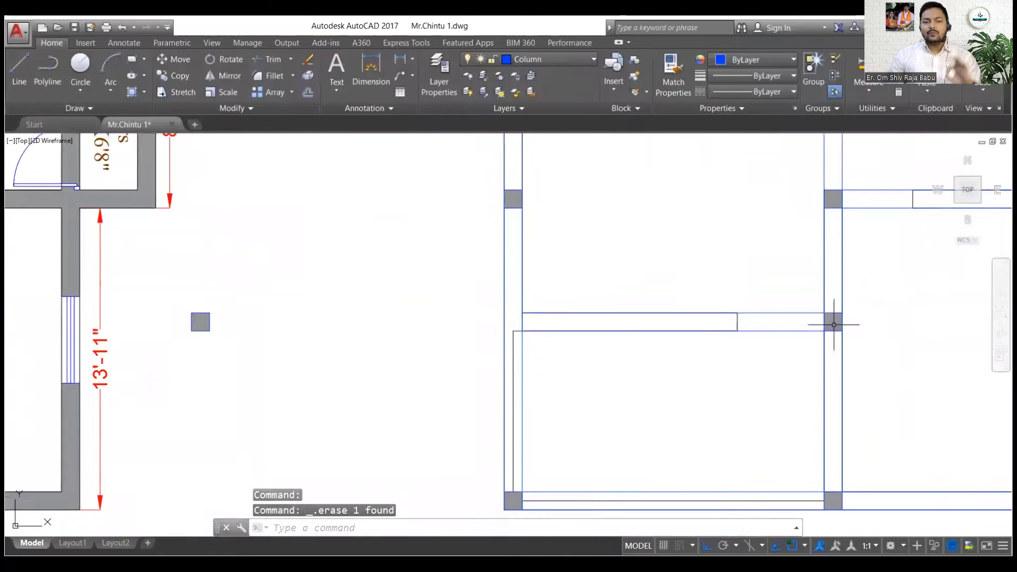
scroll(833, 320, "down", 4)
mouse_move(832, 320)
middle_mouse_down()
mouse_move(730, 400)
mouse_move(783, 318)
middle_mouse_up()
scroll(789, 399, "up", 4)
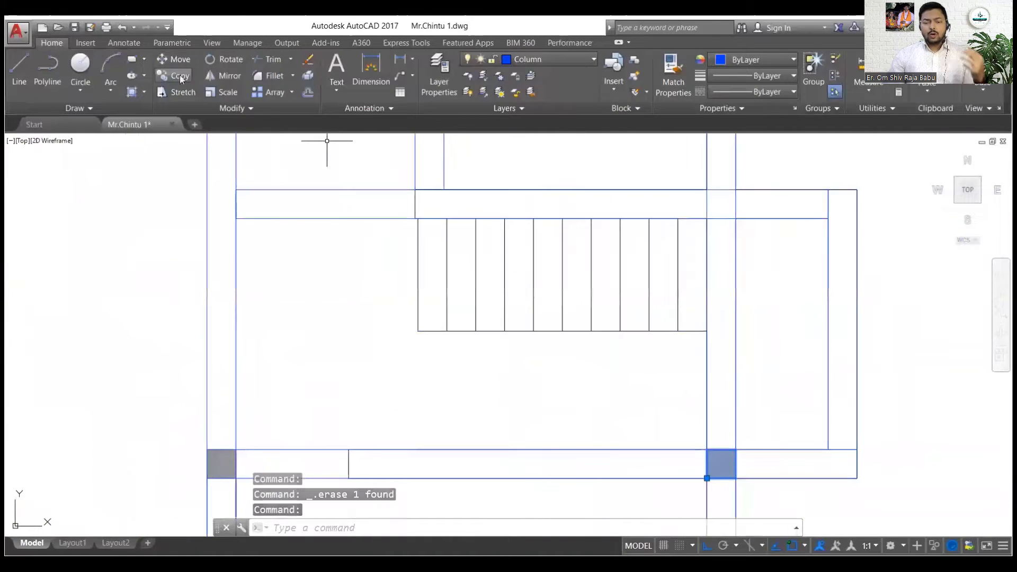
- Copy a column onto the upper stair beam, at the outer beam line and at the left end of the stair
type("co")
key("Return")
left_click(707, 478)
left_click(707, 218)
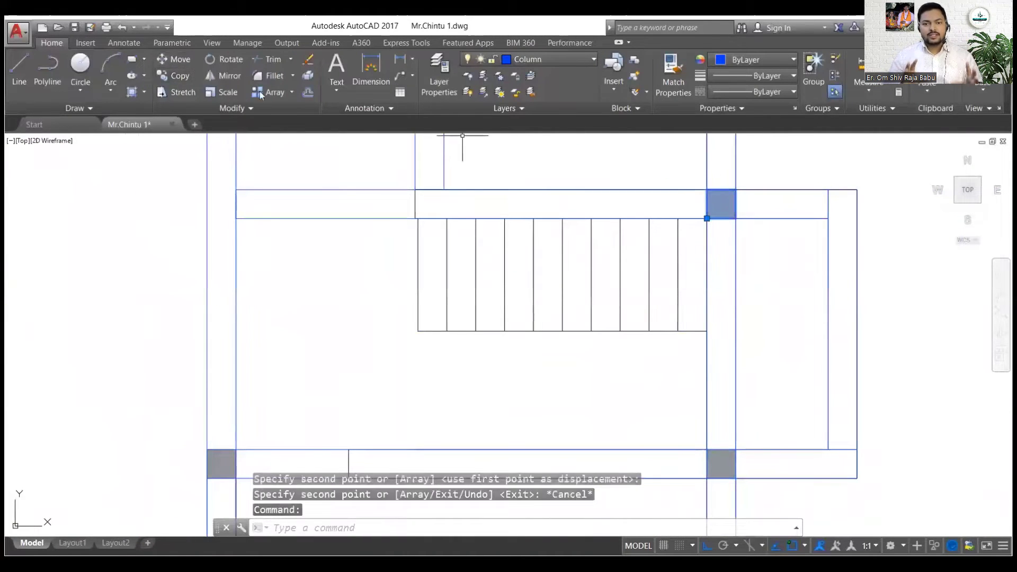
key("Escape")
scroll(420, 206, "up", 3)
left_click(420, 204)
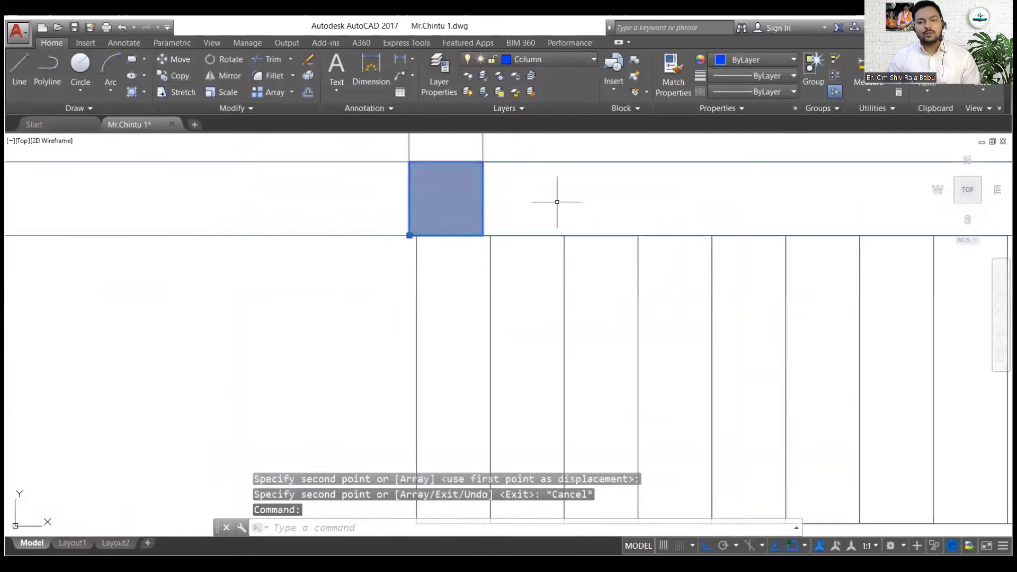
- Copy the column at the stair's upper-left corner straight down onto the lower stair beam
scroll(556, 204, "down", 3)
left_click(536, 154)
key("Return")
left_click(535, 153)
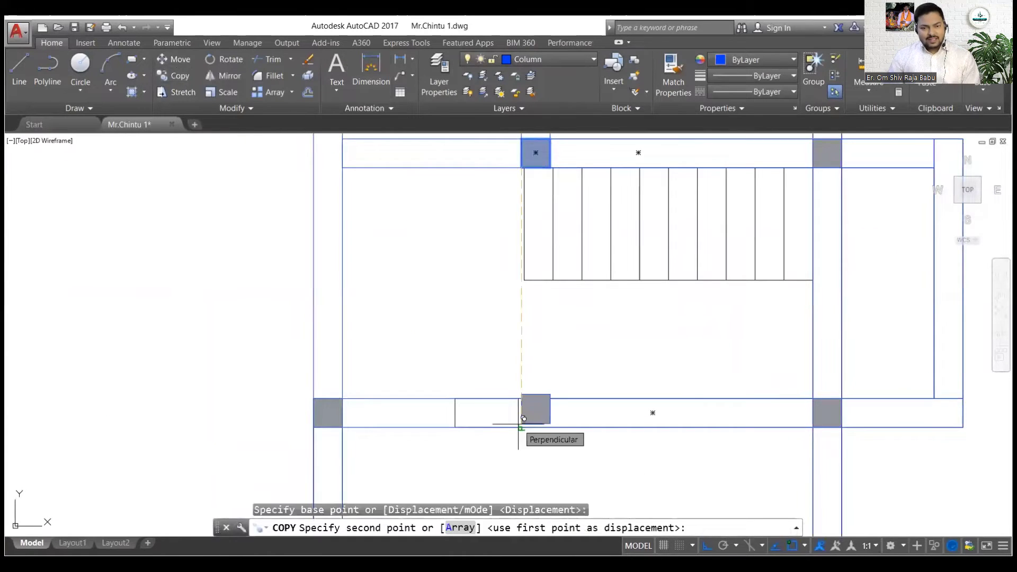
left_click(536, 413)
key("Escape")
scroll(653, 356, "down", 2)
mouse_move(653, 357)
middle_mouse_down()
mouse_move(596, 385)
mouse_move(646, 318)
middle_mouse_up()
scroll(596, 385, "down", 2)
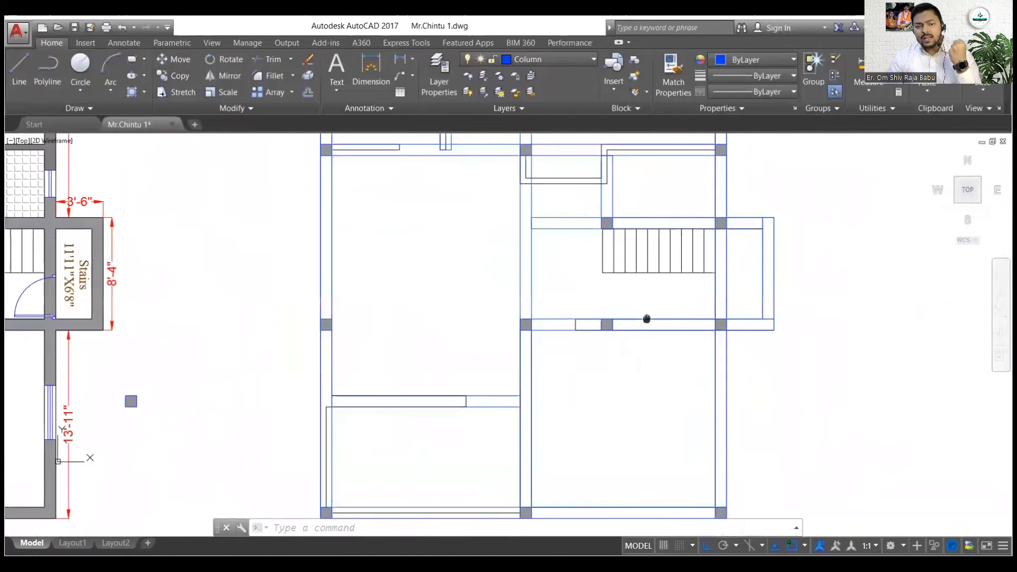
scroll(615, 356, "down", 2)
middle_click_drag(615, 356, 565, 434)
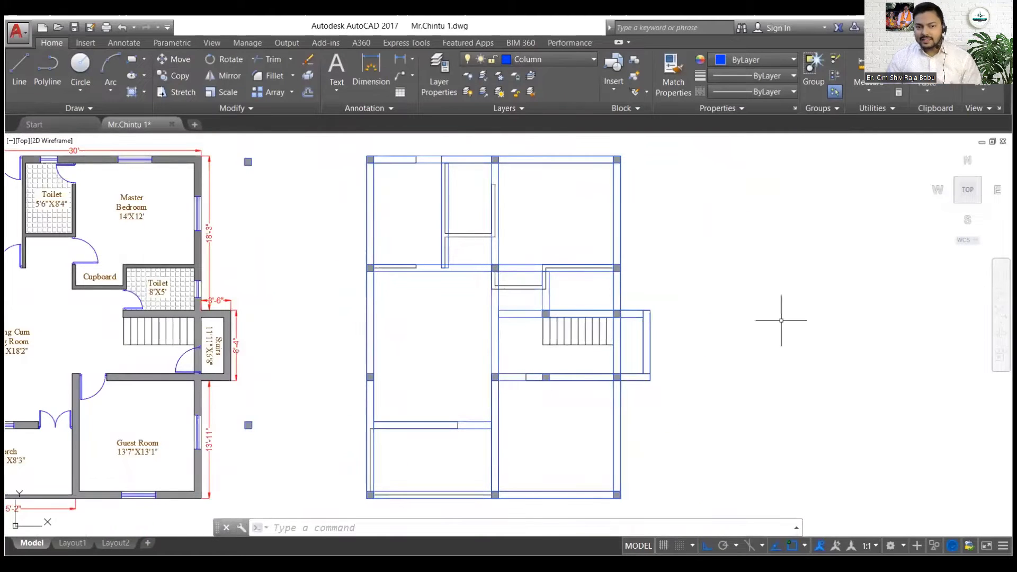
mouse_move(266, 405)
middle_mouse_down()
mouse_move(433, 370)
mouse_move(463, 373)
mouse_move(233, 401)
middle_mouse_up()
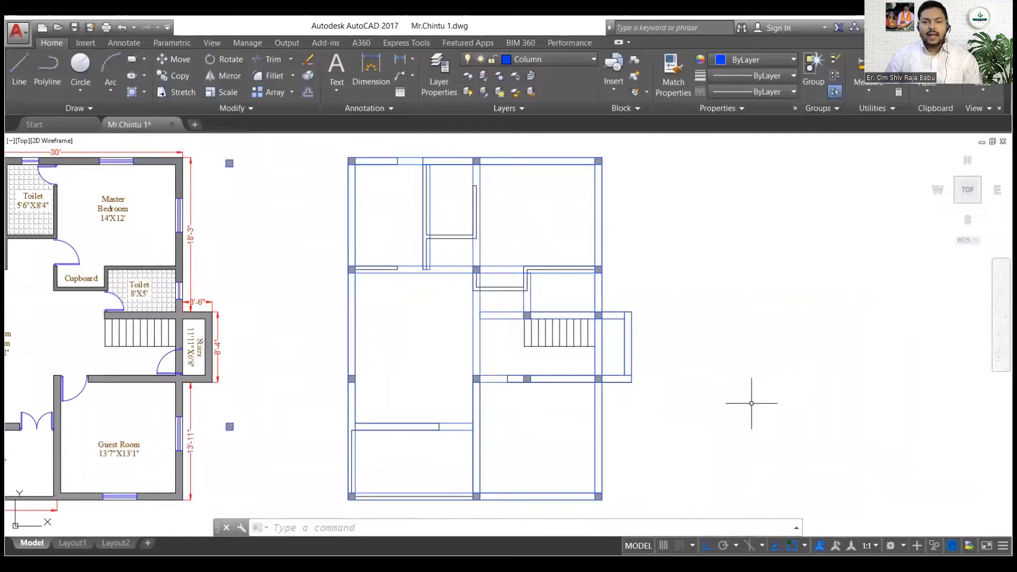
mouse_move(630, 275)
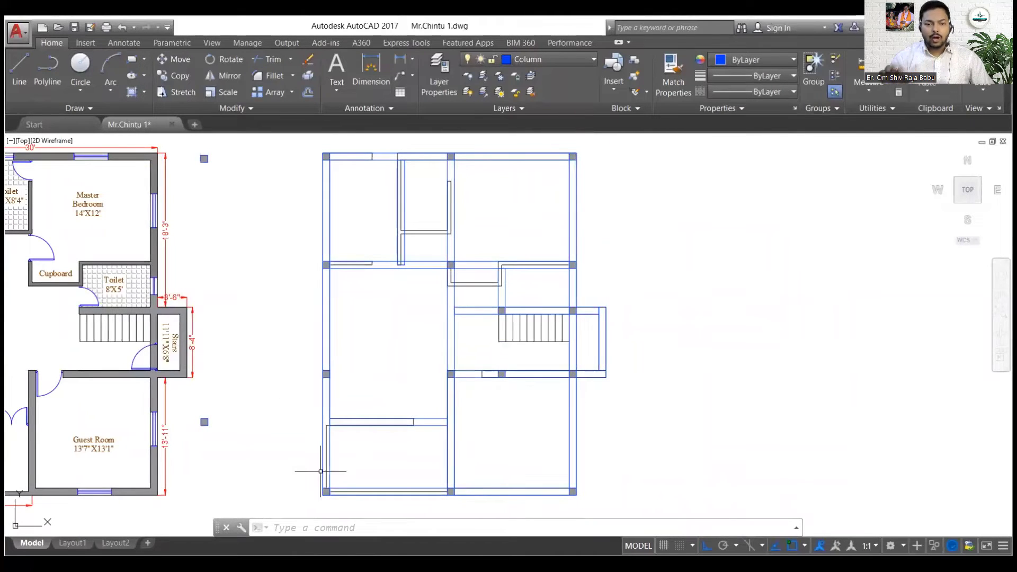
- Check column spacings near the hall and the stair with temporary dimensions
type("DIM")
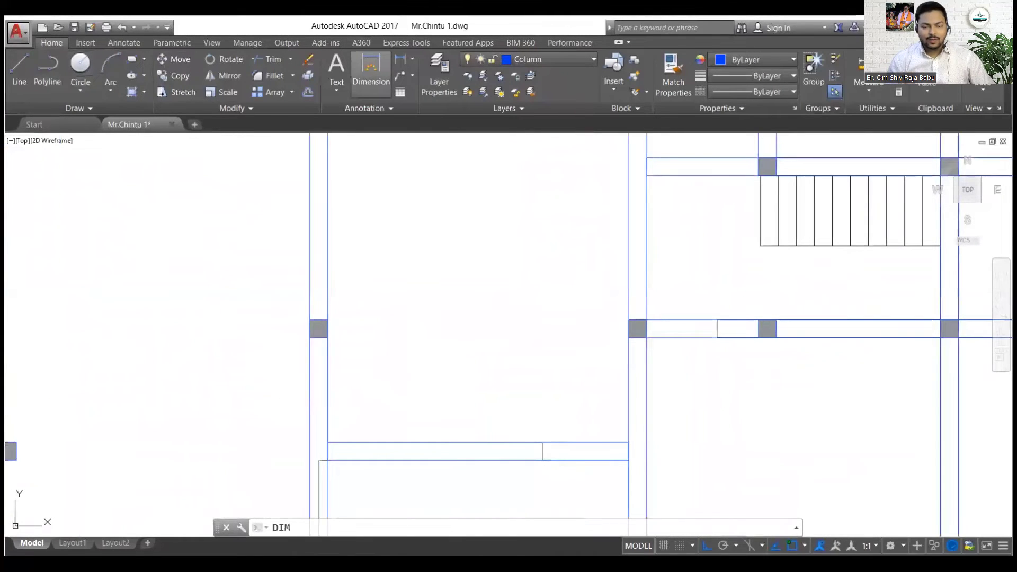
key("Return")
key("Escape")
middle_click_drag(508, 265, 229, 433)
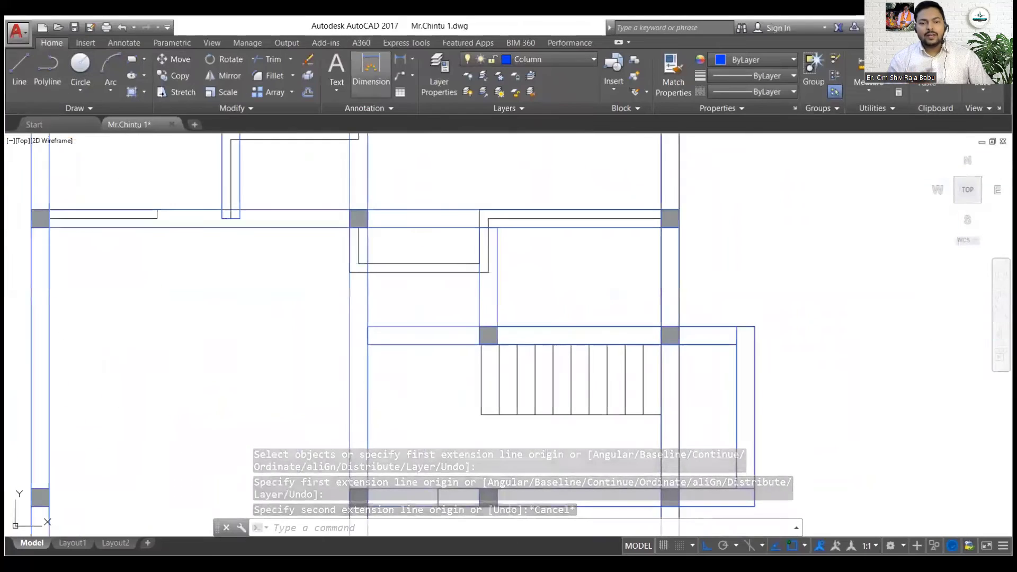
key("Return")
left_click(480, 263)
key("Escape")
scroll(479, 327, "down", 4)
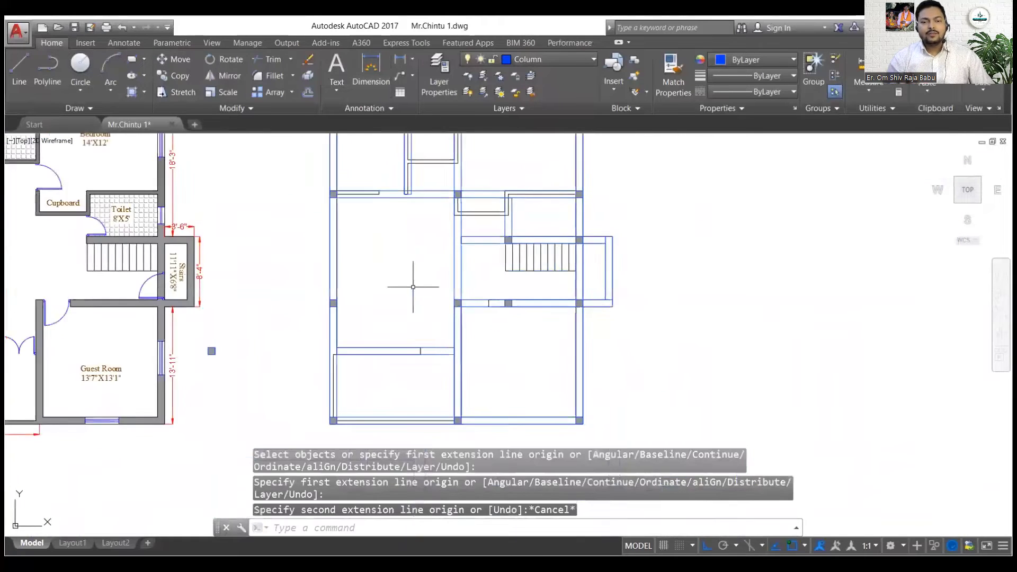
middle_click_drag(411, 283, 429, 336)
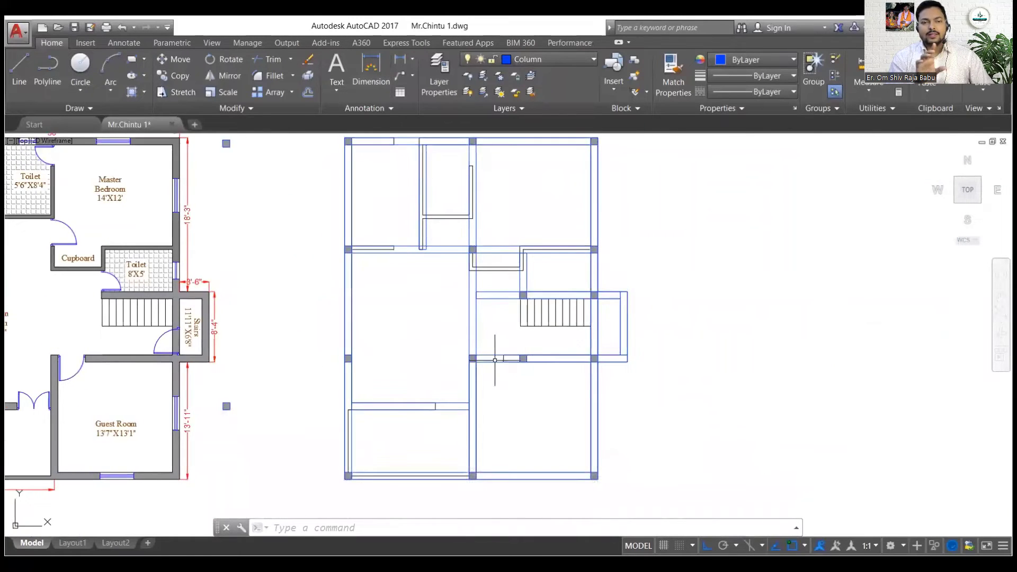
- Add a horizontal beam across the hall between the left and centre columns, in line with the lower stair beam
scroll(495, 340, "up", 5)
key("Escape")
scroll(213, 334, "down", 1)
scroll(334, 324, "down", 4)
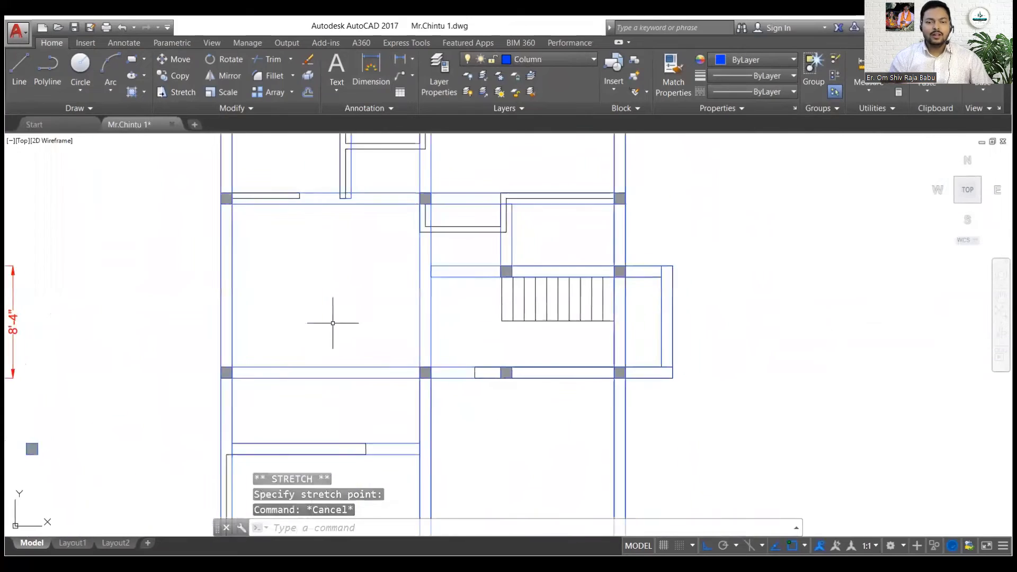
middle_click_drag(360, 347, 400, 368)
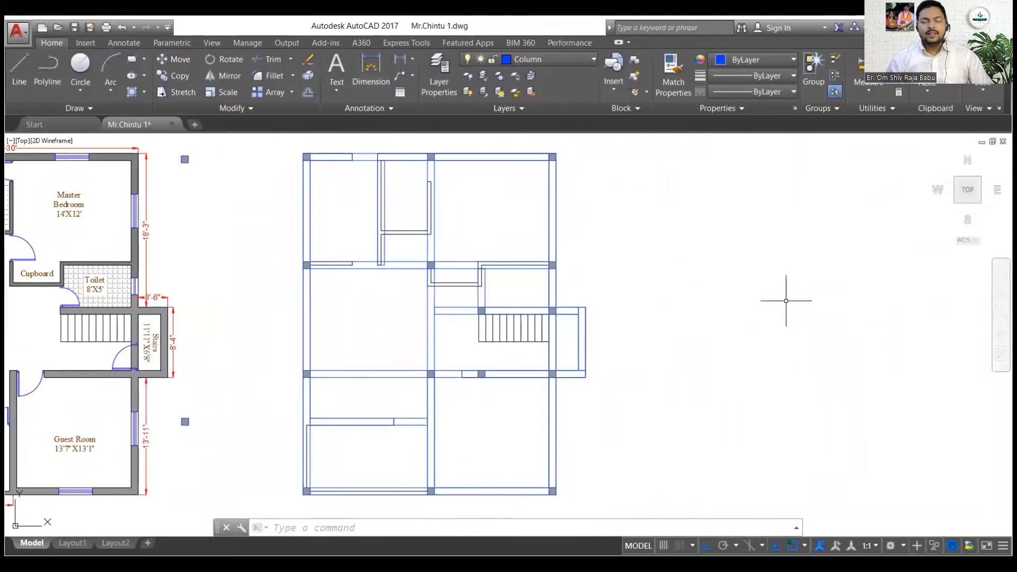
- Add a vertical beam between the two columns at the left side of the stair
scroll(452, 327, "up", 4)
left_click(528, 273)
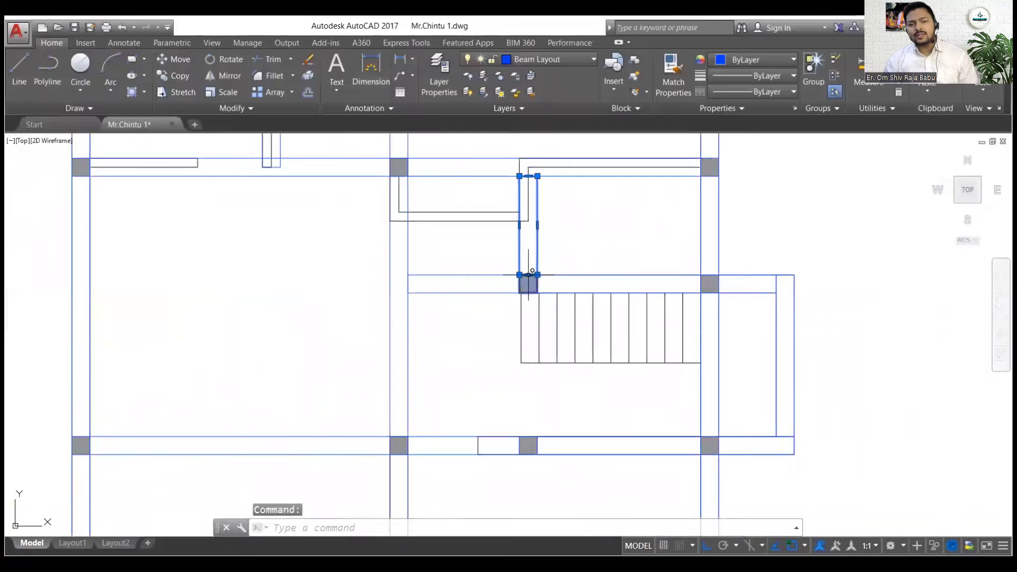
left_click(528, 274)
key("Escape")
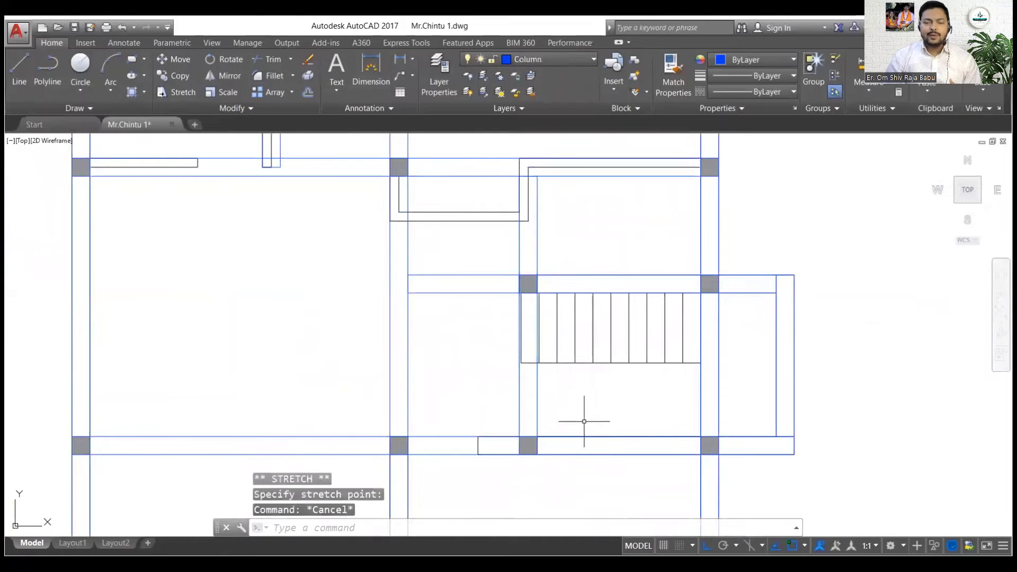
- Draw a rectangular beam along the upper toilet's lower wall between the adjacent vertical beams and stretch it to full beam thickness
scroll(631, 413, "down", 4)
middle_click_drag(632, 413, 644, 371)
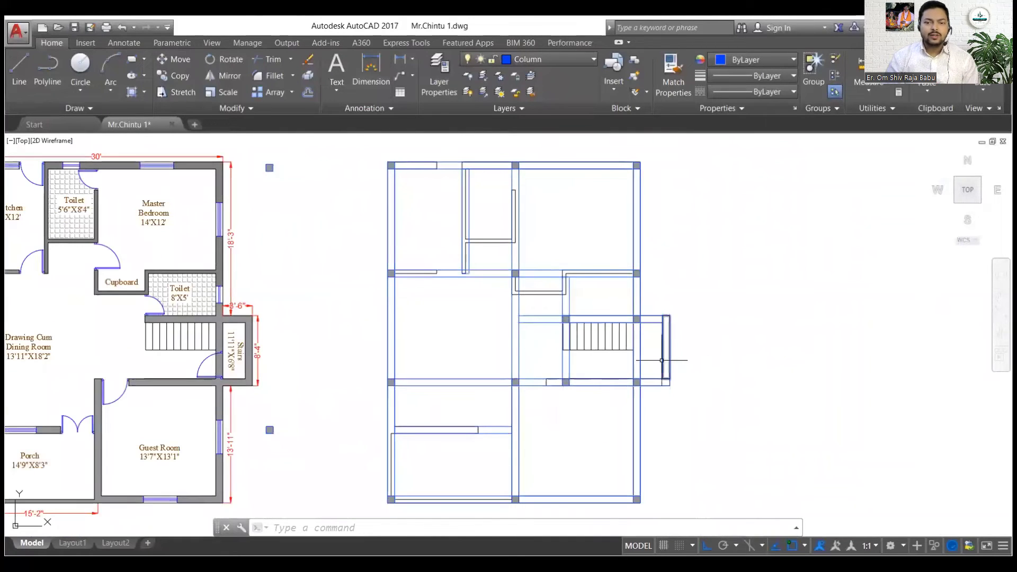
middle_click_drag(655, 322, 650, 353)
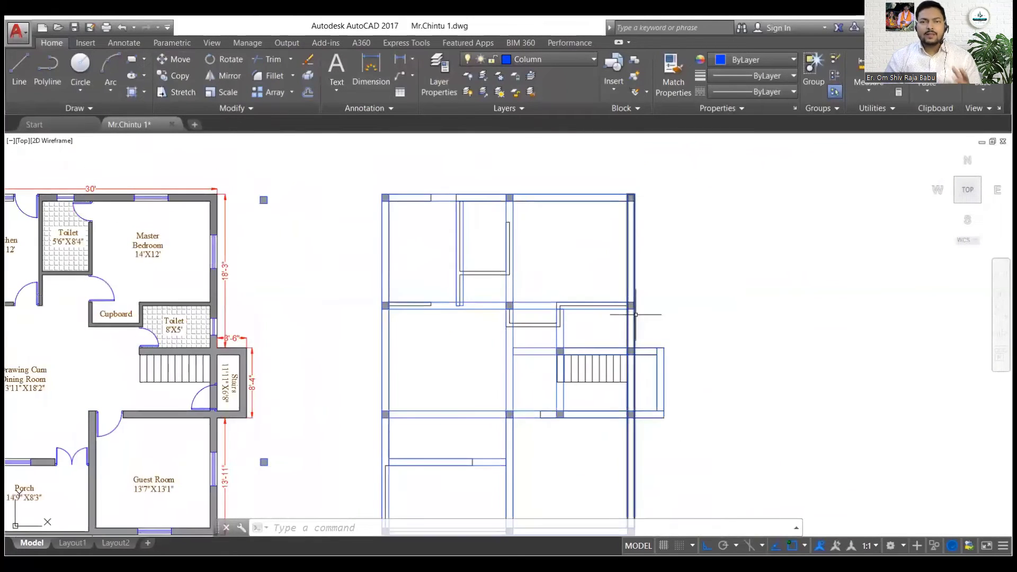
middle_click_drag(548, 264, 569, 268)
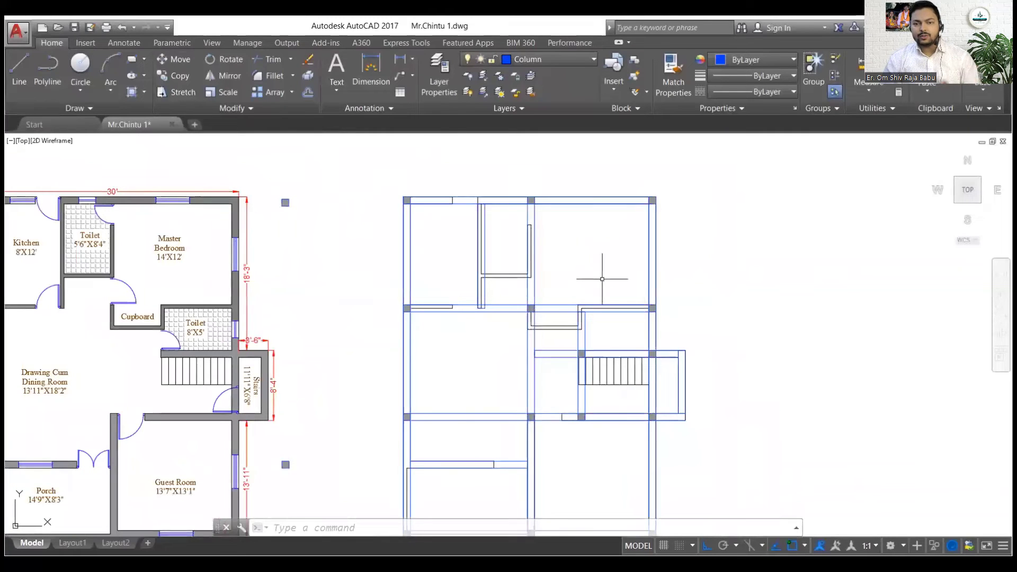
scroll(486, 277, "up", 4)
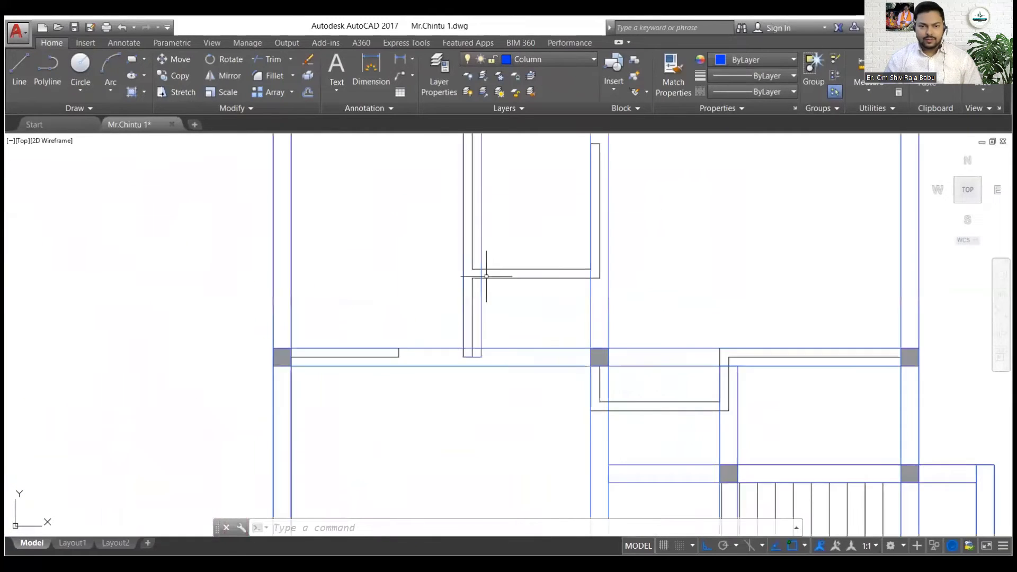
type("rec")
key("Return")
left_click(463, 297)
left_click(572, 306)
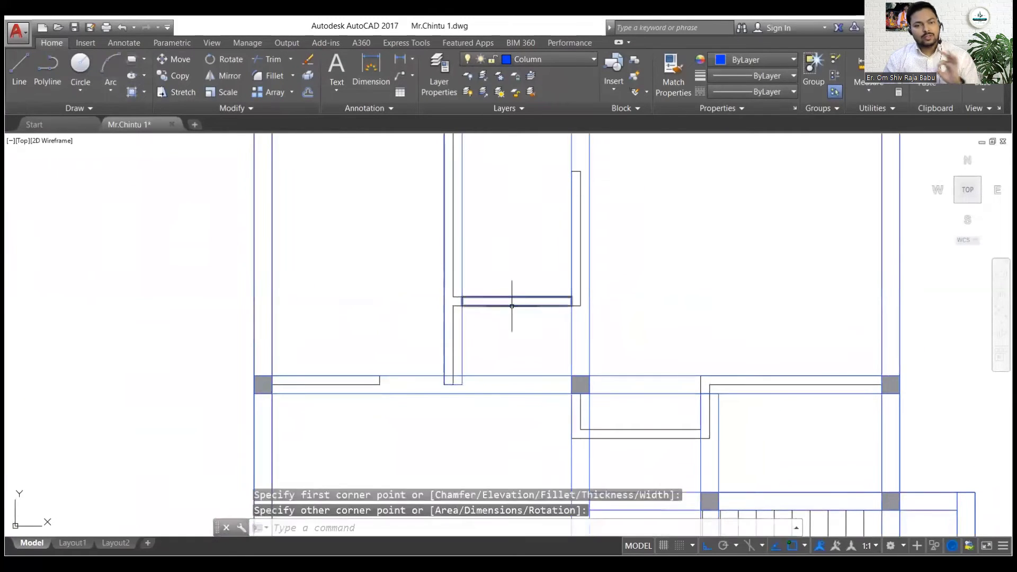
left_click(517, 306)
key("Escape")
- Copy the toilet wall beam to the wall recess above the stair and stretch it to fit between the vertical beams
scroll(516, 306, "down", 2)
middle_click_drag(379, 334, 493, 292)
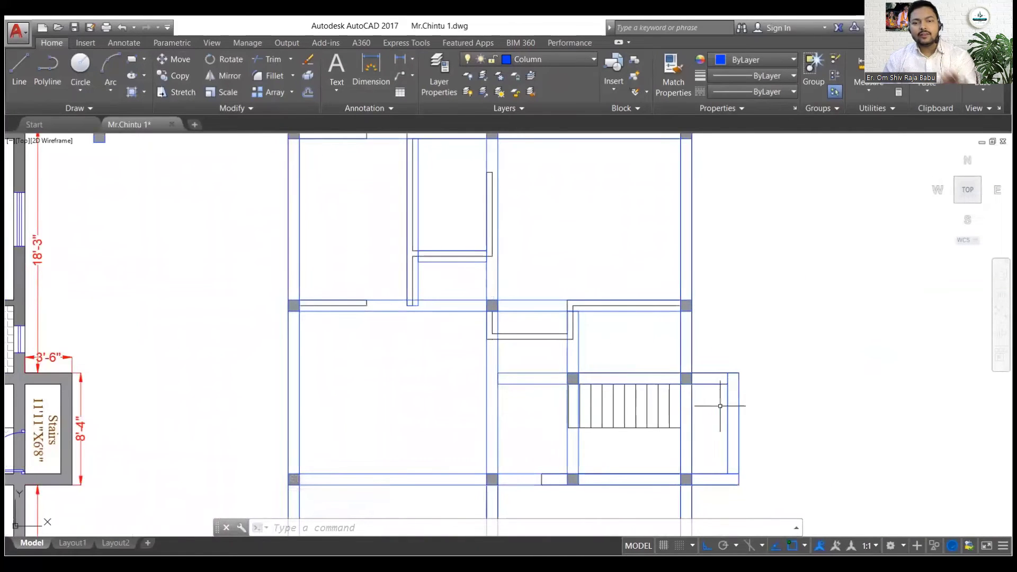
scroll(721, 409, "down", 3)
middle_click_drag(721, 408, 614, 373)
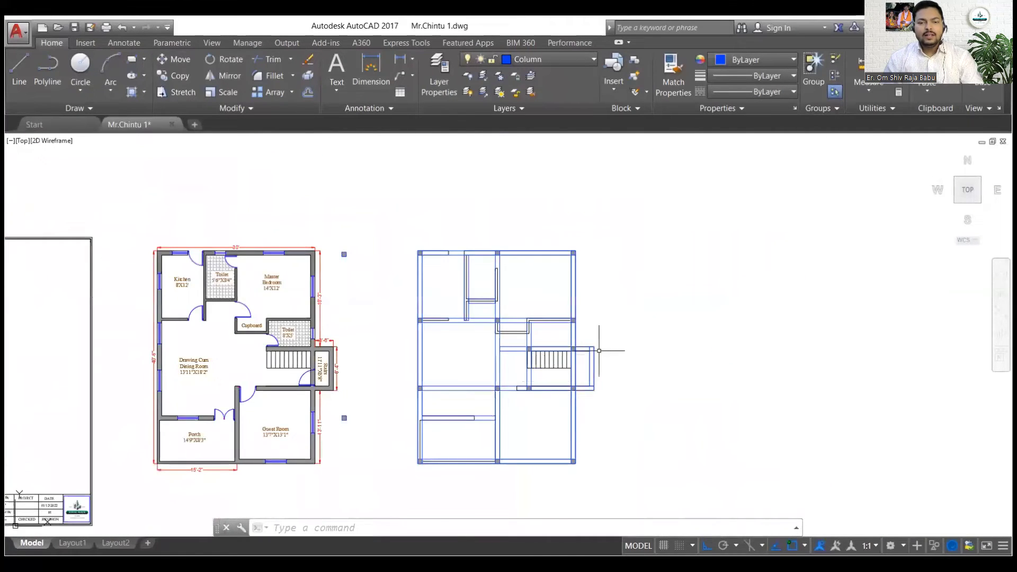
scroll(599, 352, "up", 2)
scroll(471, 318, "up", 2)
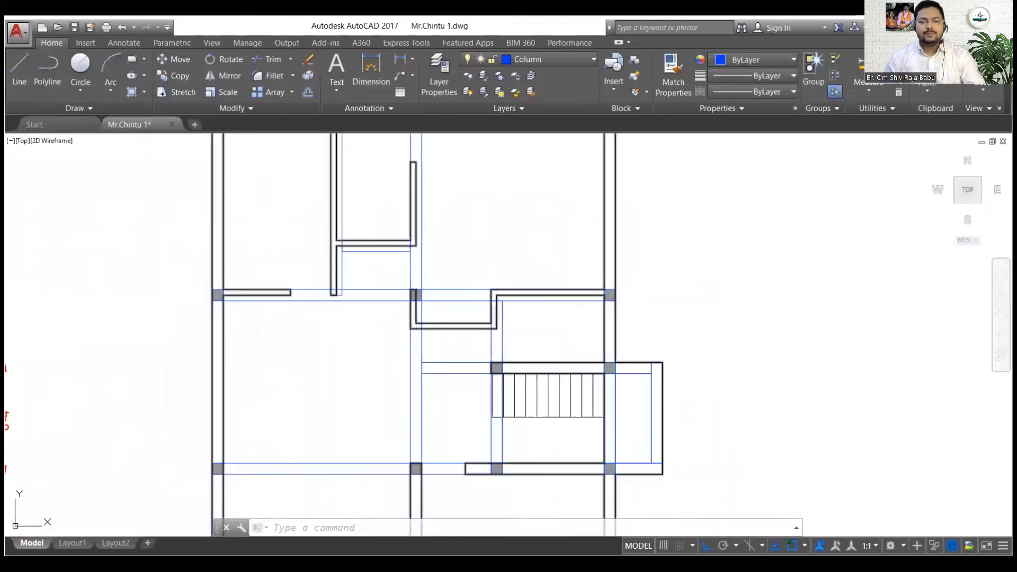
middle_click_drag(437, 394, 484, 415)
scroll(484, 415, "up", 2)
left_click(334, 237)
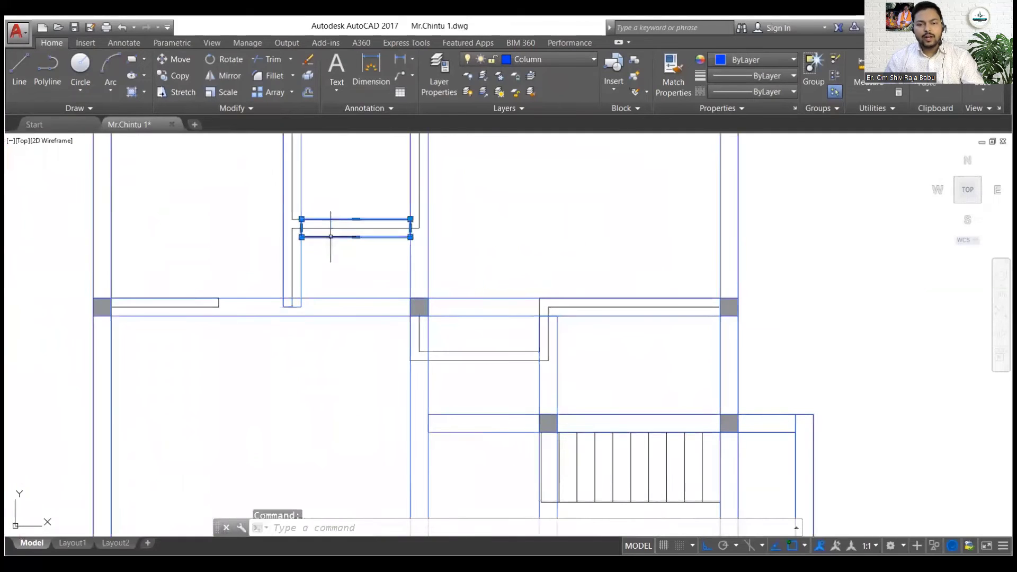
left_click(175, 77)
left_click(545, 376)
key("Escape")
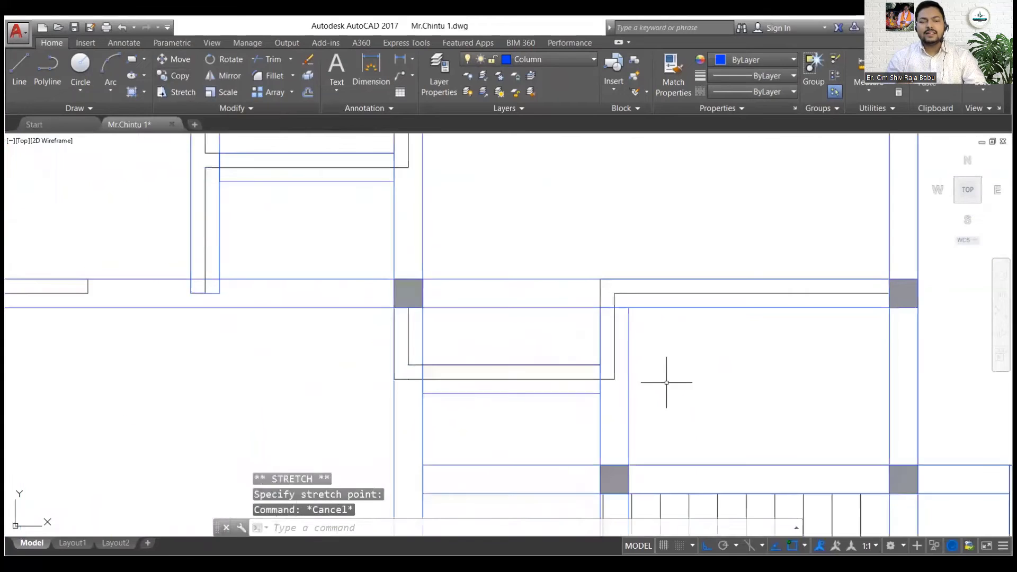
- Start a dimension at the column on the left outer beam line, level with the lower stair beam
scroll(664, 381, "down", 5)
mouse_move(664, 380)
middle_mouse_down()
mouse_move(681, 382)
mouse_move(629, 297)
middle_mouse_up()
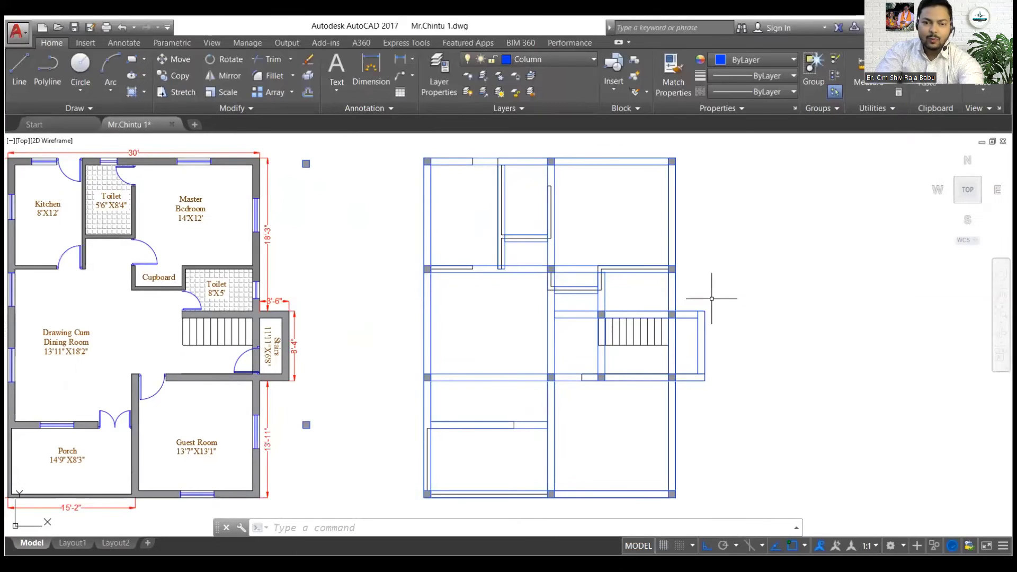
type("dim")
key("Return")
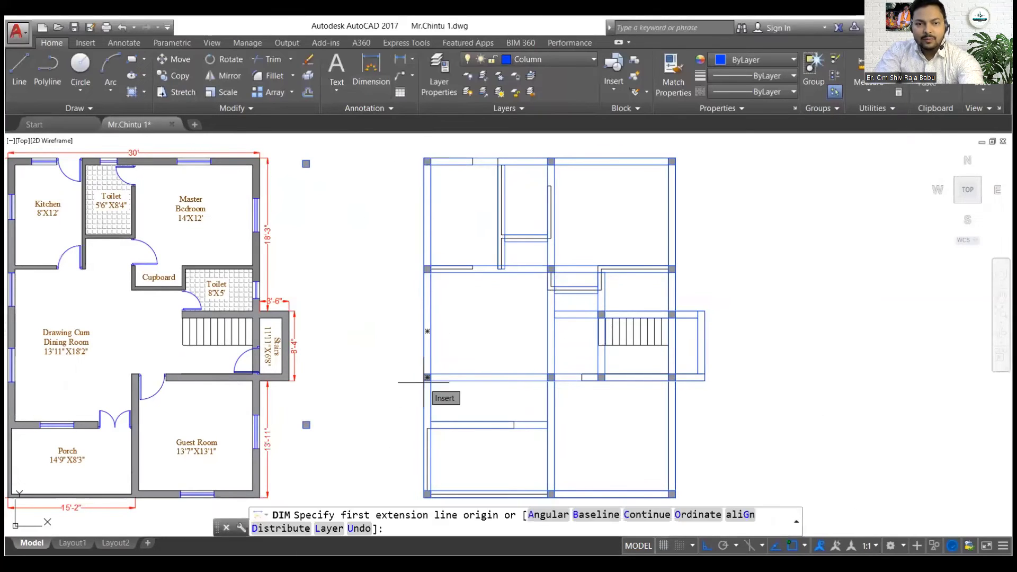